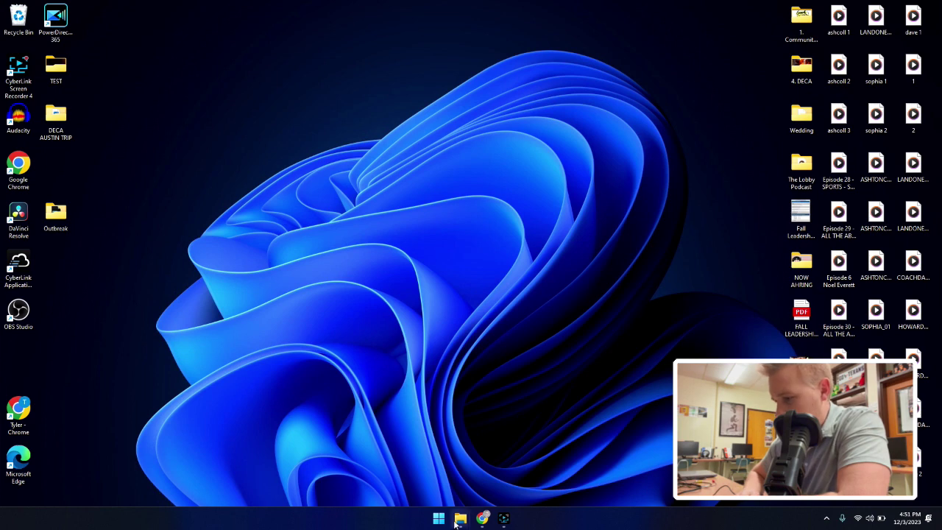
- Open the PODCAST folder on USB Drive (E:) in File Explorer, showing TYLERTEST_01
mouse_move(460, 518)
mouse_move(417, 482)
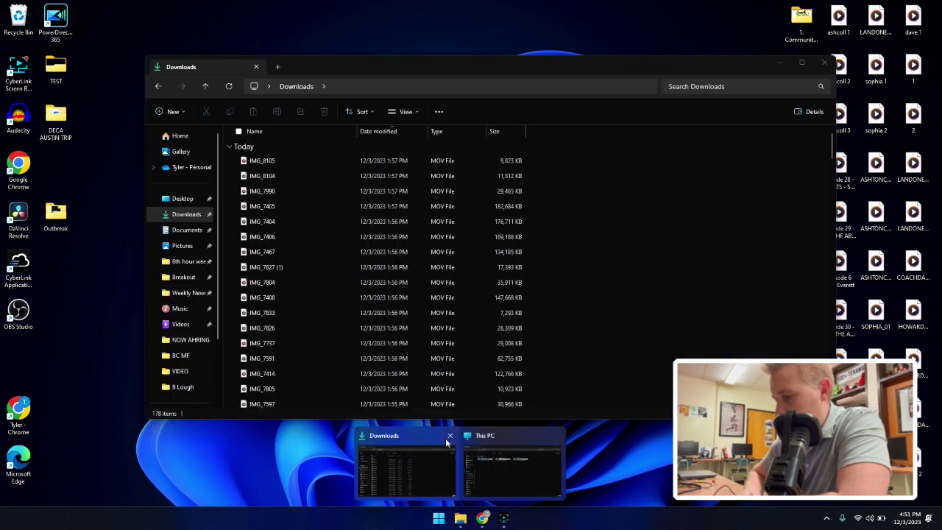
left_click(425, 468)
scroll(197, 312, "down", 1)
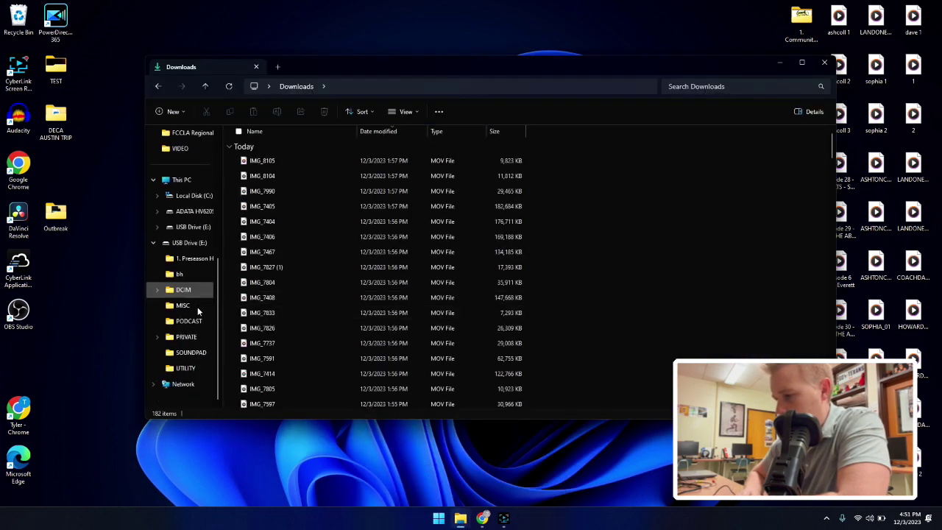
left_click(185, 242)
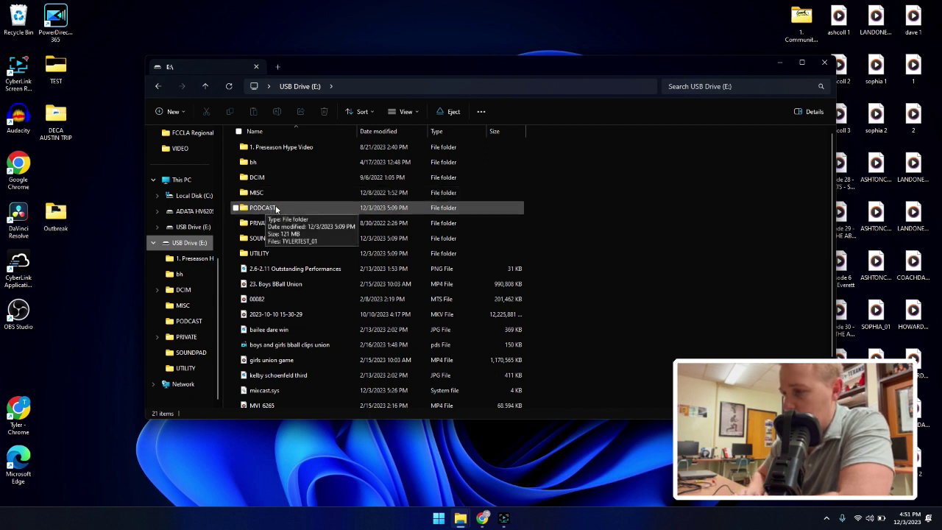
double_click(275, 209)
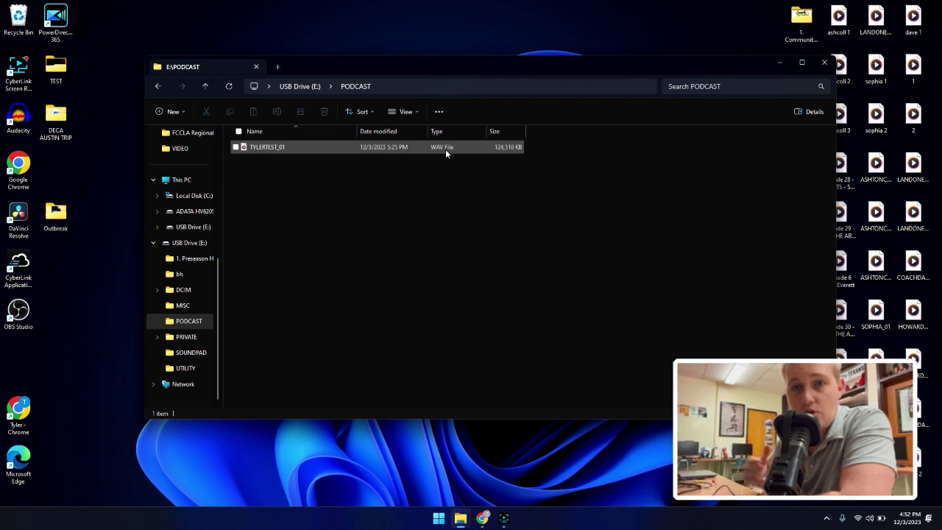
- Close the PODCAST window and select CASEY_01 through CASEY_04 in the NOW AHRING folder
left_click(824, 62)
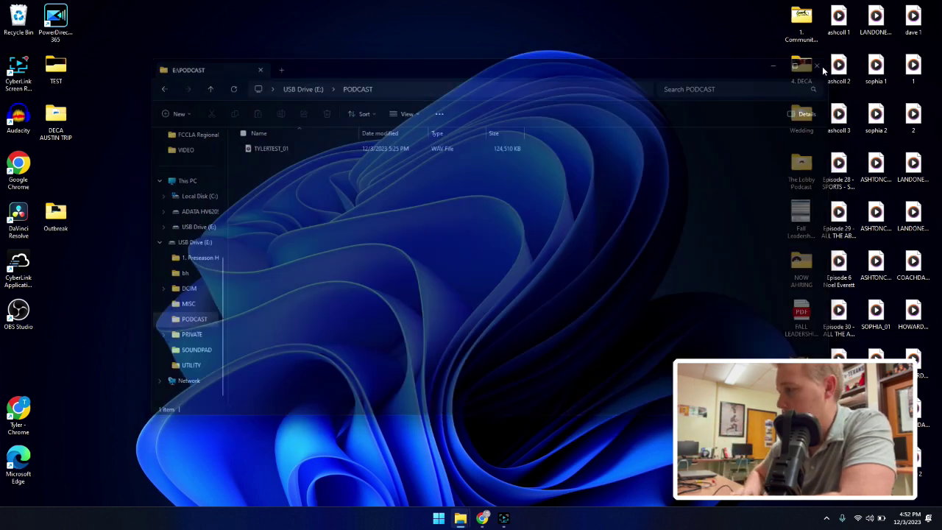
double_click(802, 272)
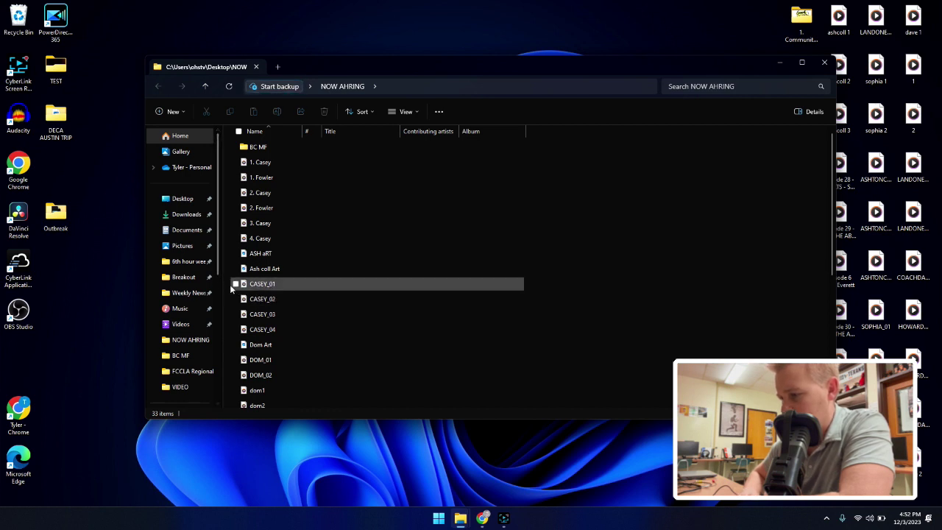
left_click_drag(227, 282, 296, 330)
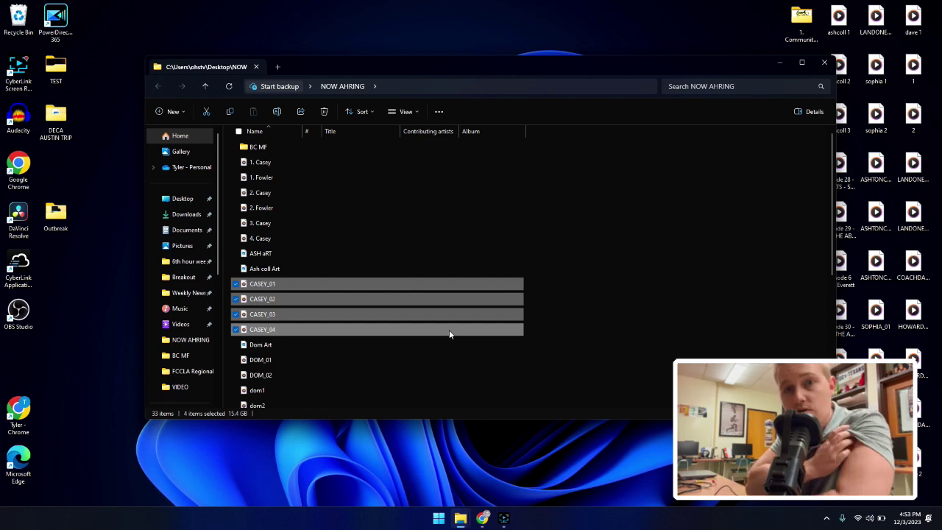
- Minimize File Explorer, move the Audacity shortcut onto the desktop, and bring up the screen recorder
left_click(779, 62)
left_click_drag(19, 120, 360, 224)
left_click(503, 519)
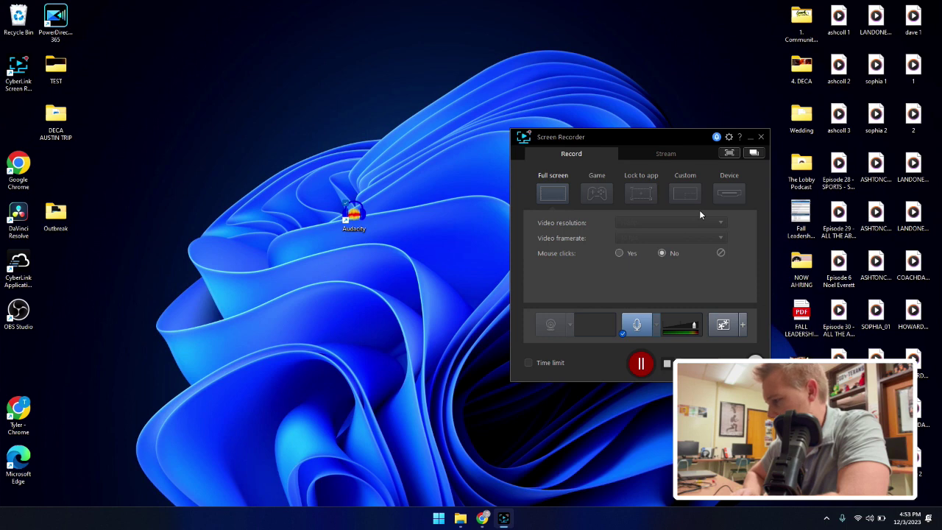
- Launch Audacity from its desktop shortcut and dismiss the crash-recovery, update and welcome prompts
left_click(752, 140)
left_click_drag(354, 221, 261, 192)
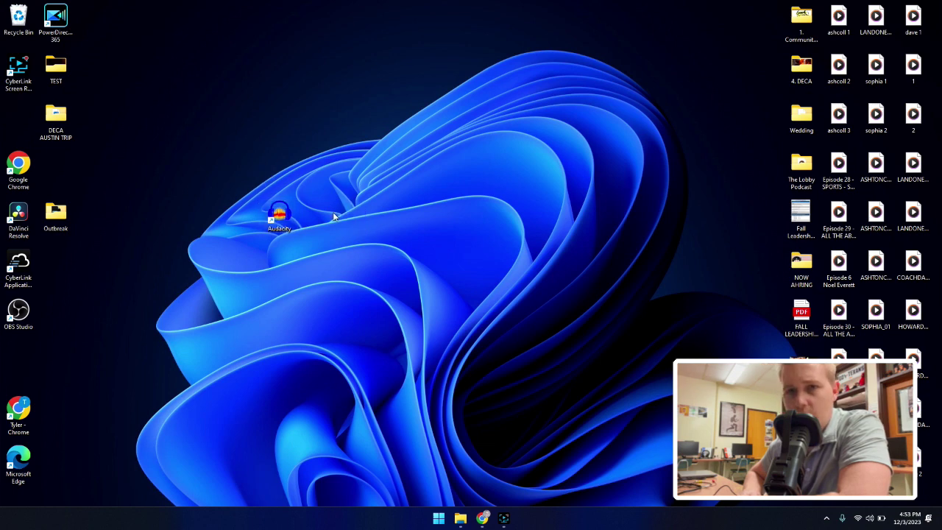
double_click(279, 214)
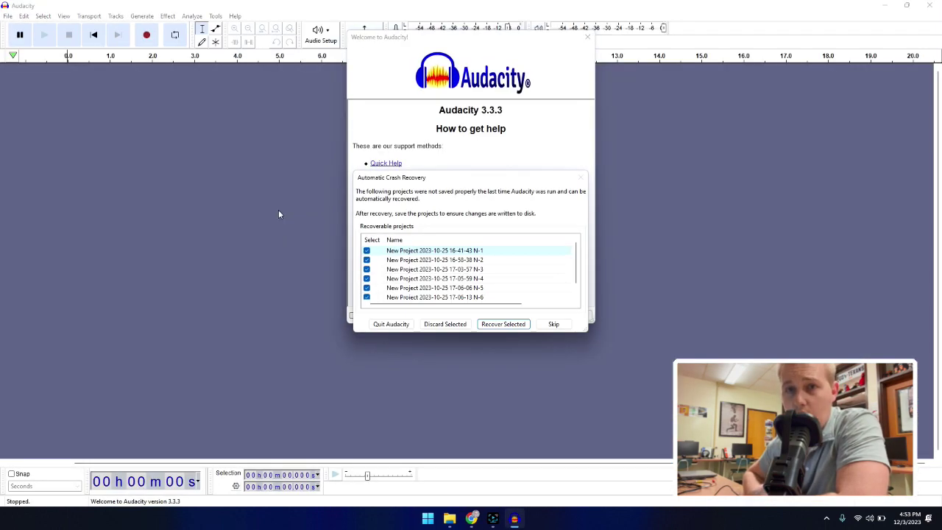
key("Escape")
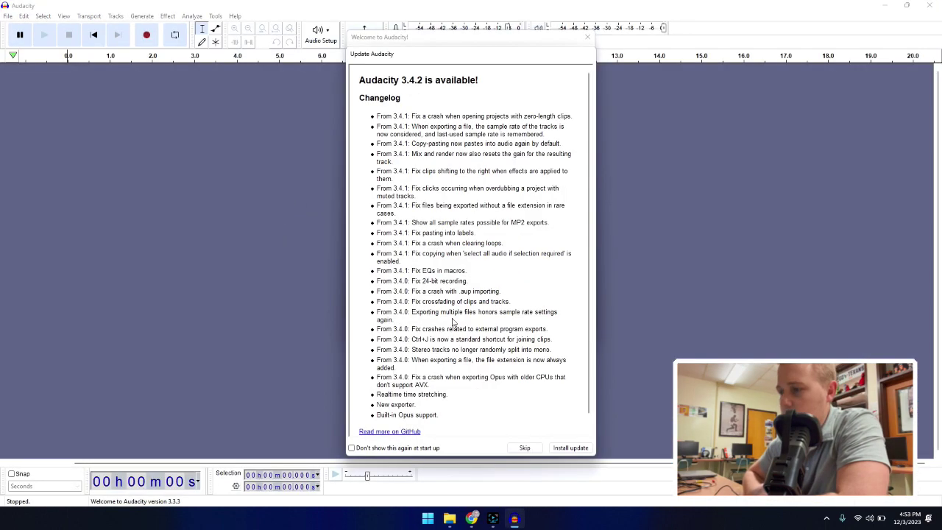
left_click(523, 448)
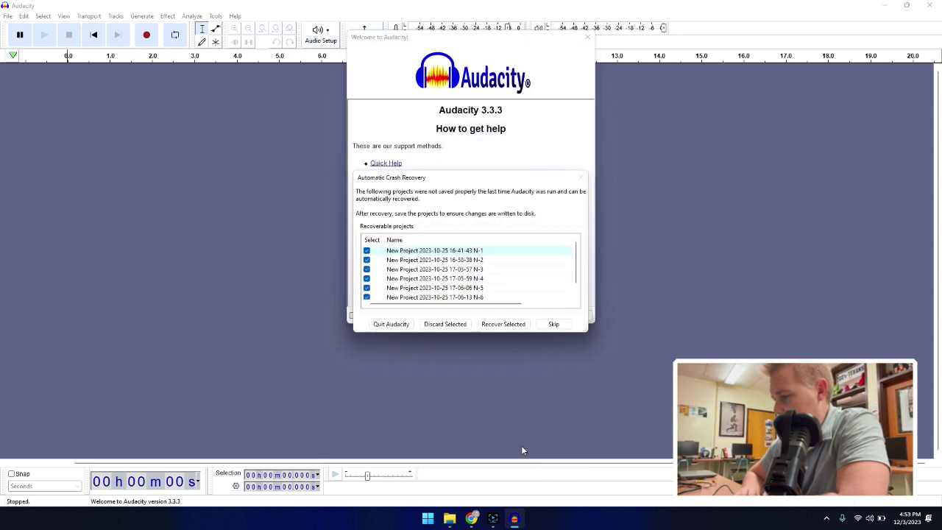
left_click(560, 326)
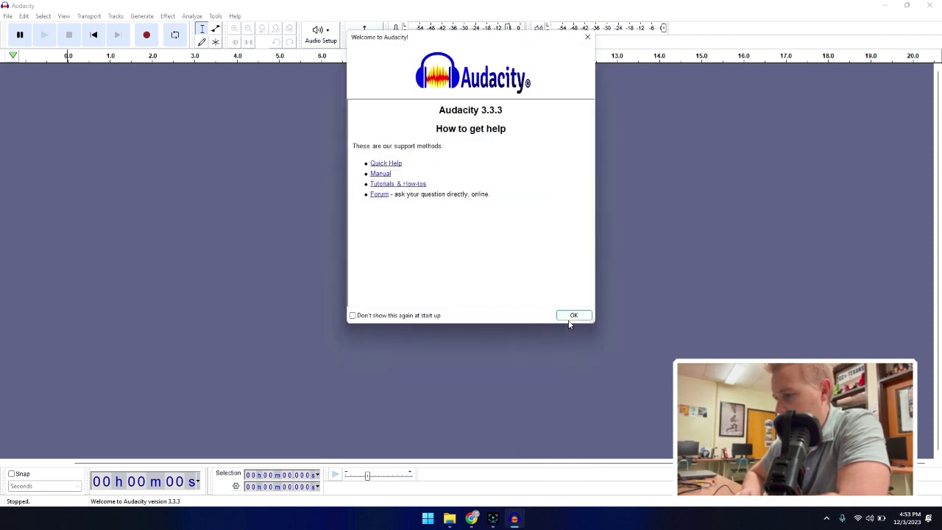
left_click(569, 319)
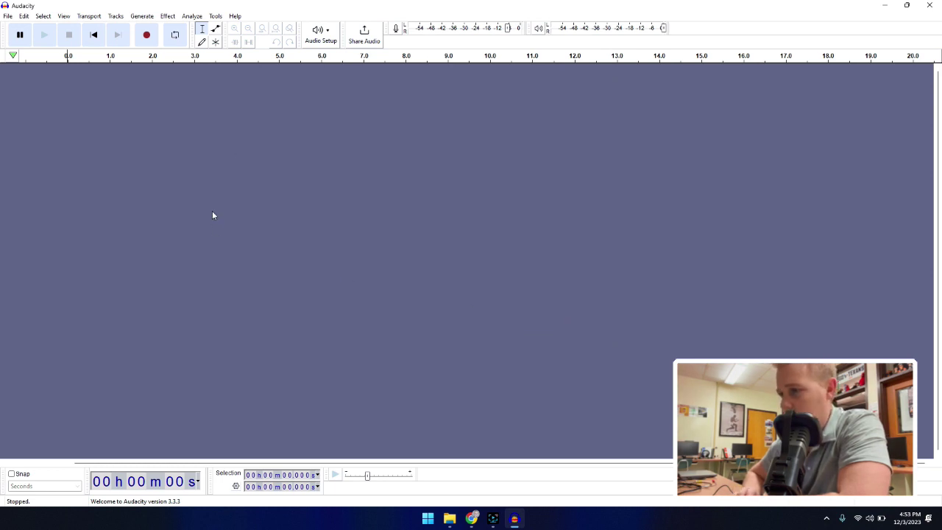
- Choose File > Import > Audio and browse to the NOW AHRING folder on the Desktop
left_click(7, 16)
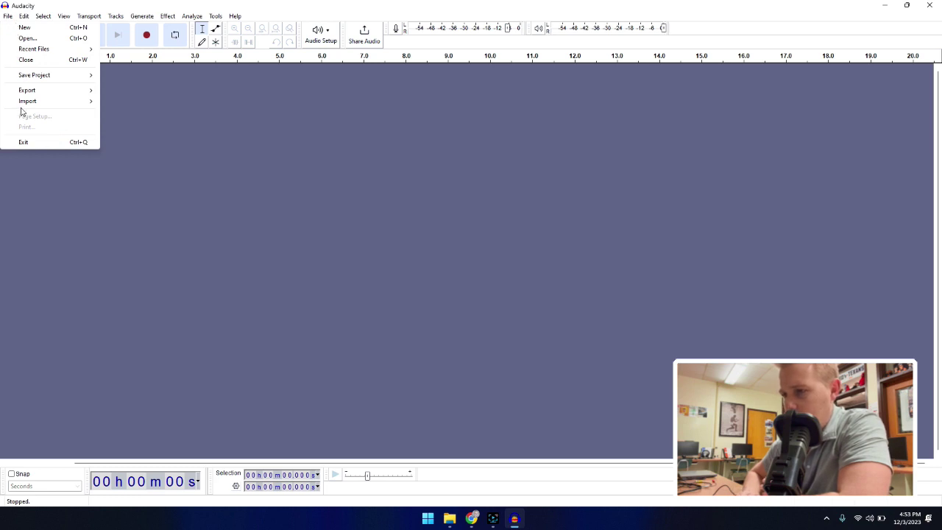
mouse_move(28, 107)
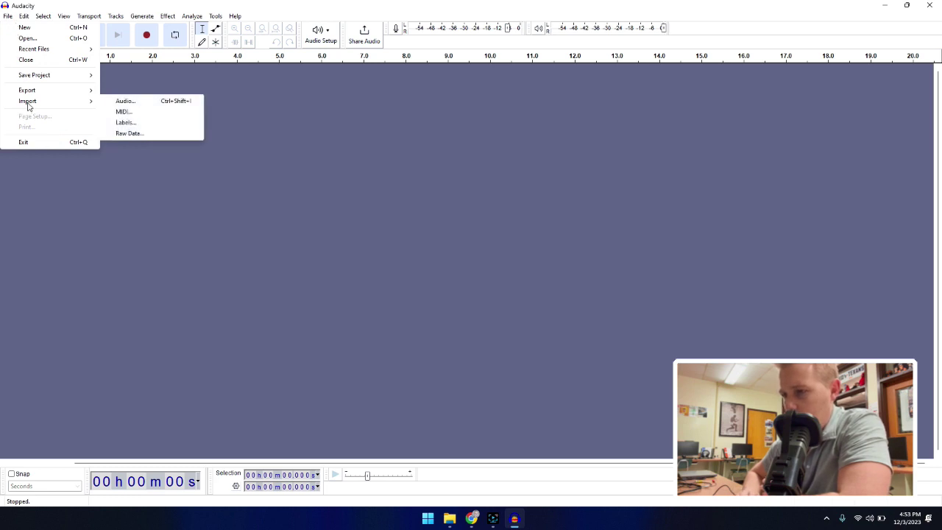
left_click(118, 102)
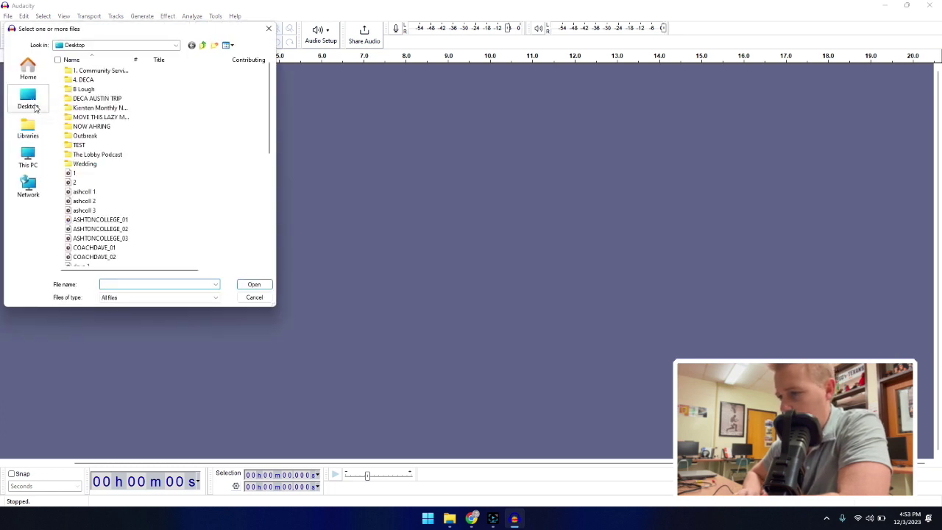
left_click(28, 103)
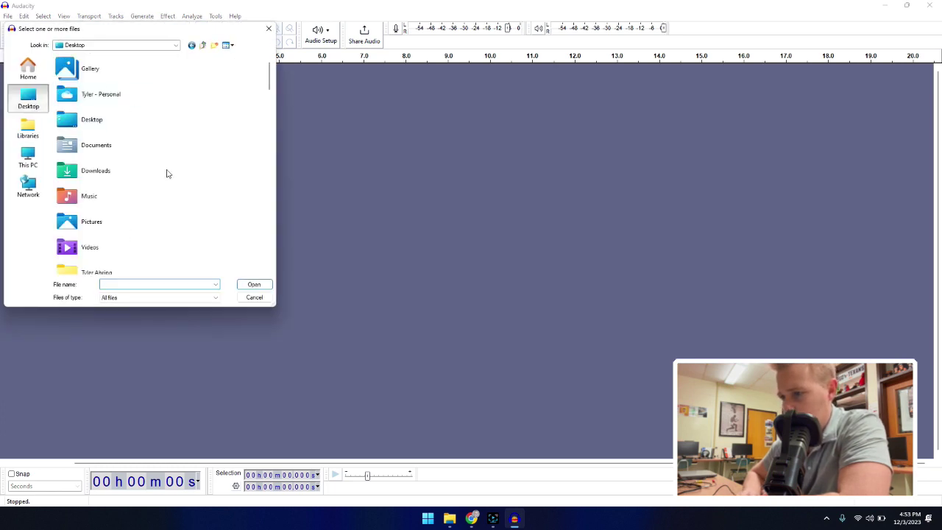
scroll(167, 174, "down", 6)
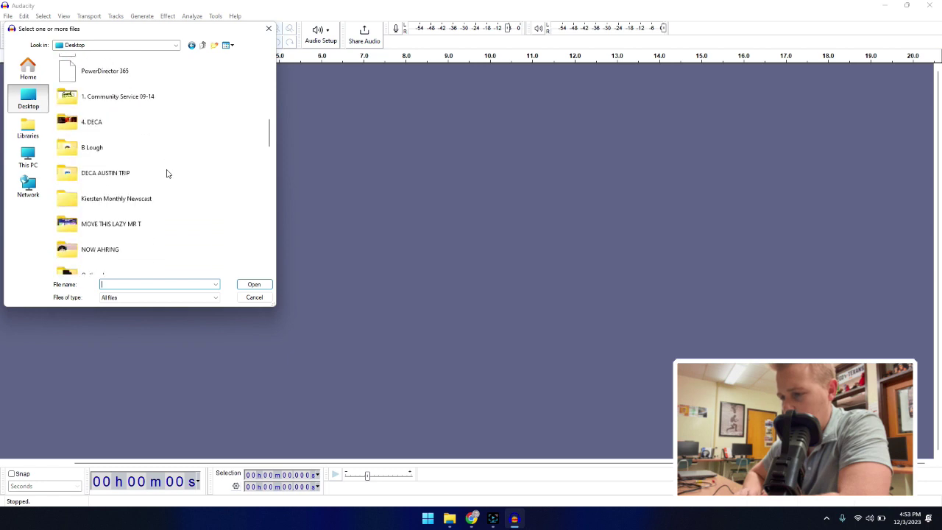
scroll(167, 173, "down", 2)
double_click(95, 238)
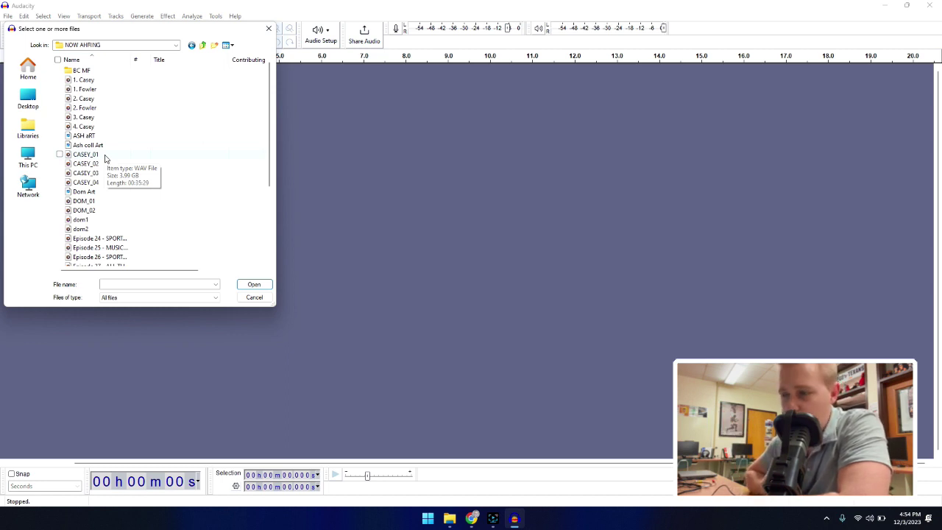
- Import CASEY_01, which loads as separate mono tracks CASEY_01 1, CASEY_01 2 and onward
double_click(104, 158)
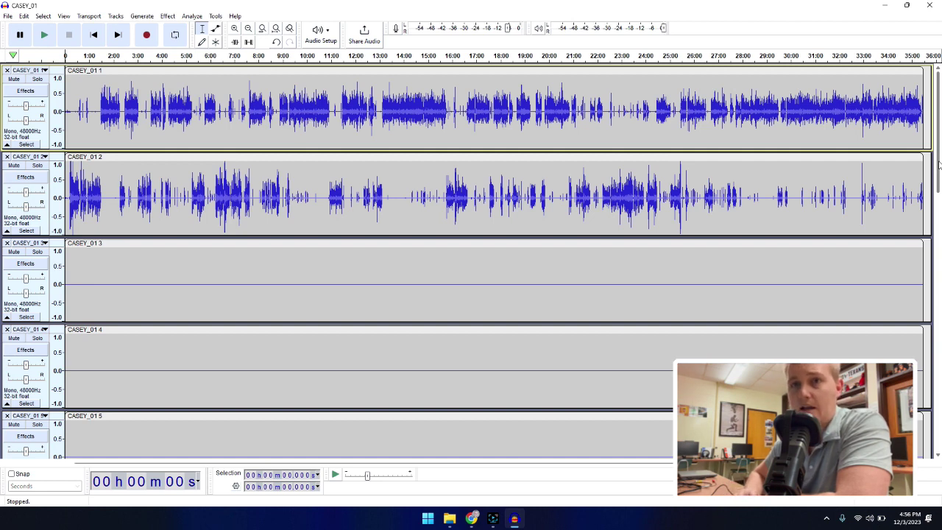
- Play the project starting at about 9.7 seconds in the CASEY_01 9 track
scroll(918, 270, "down", 10)
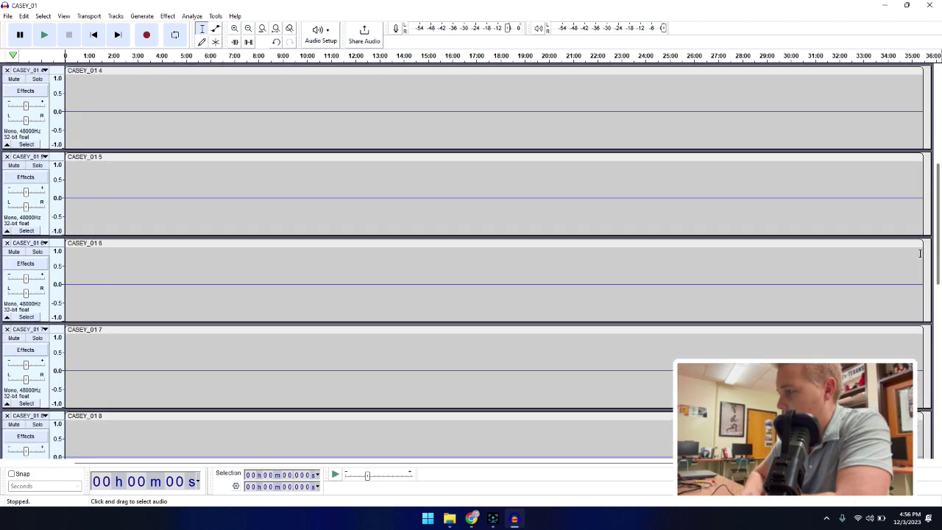
scroll(914, 287, "down", 3)
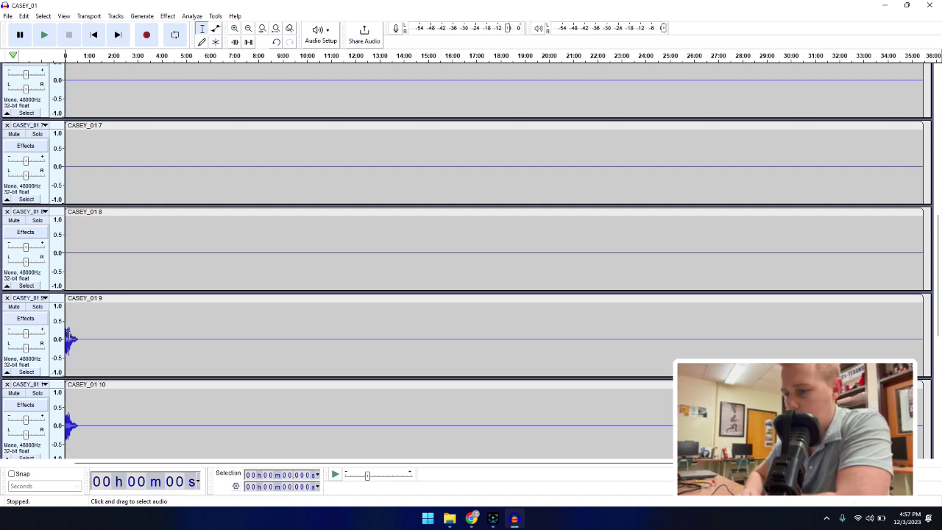
left_click(68, 335)
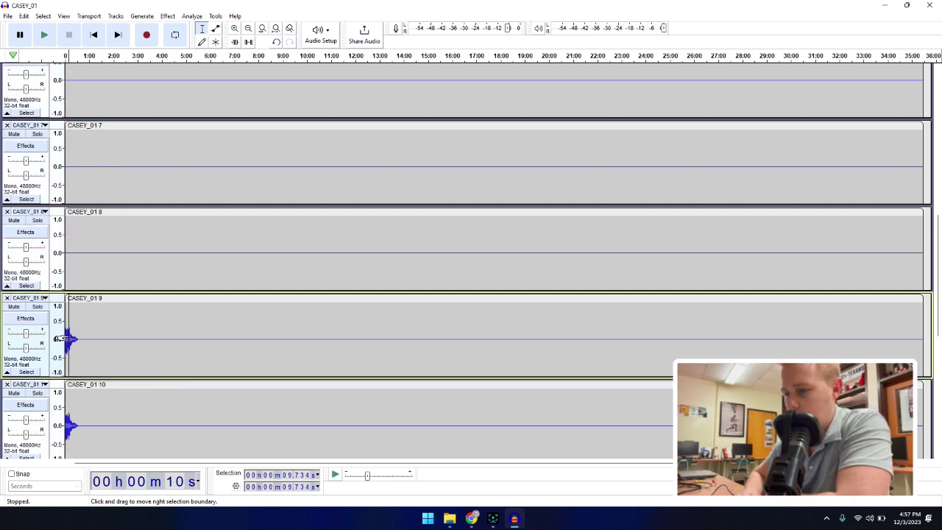
left_click(44, 36)
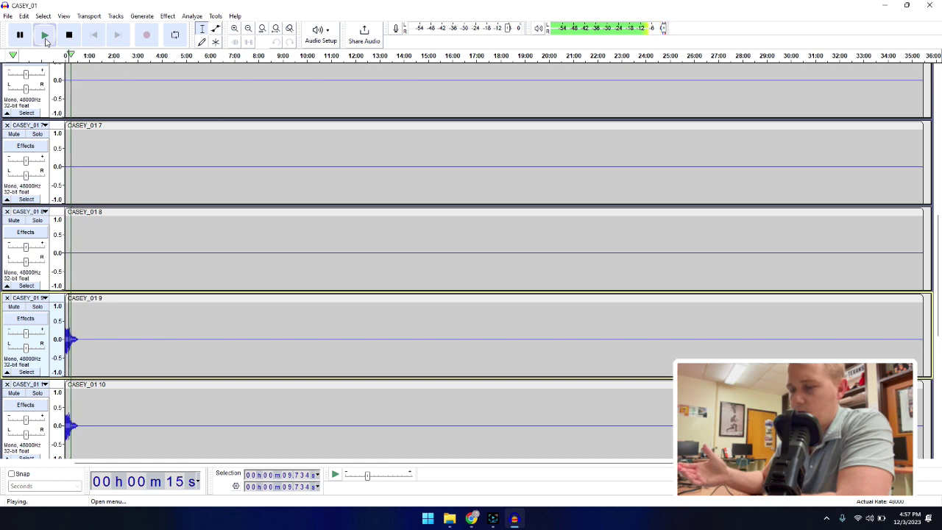
- Scroll back up to tracks 1–5 and pause playback at about 21 seconds
left_click_drag(938, 229, 938, 67)
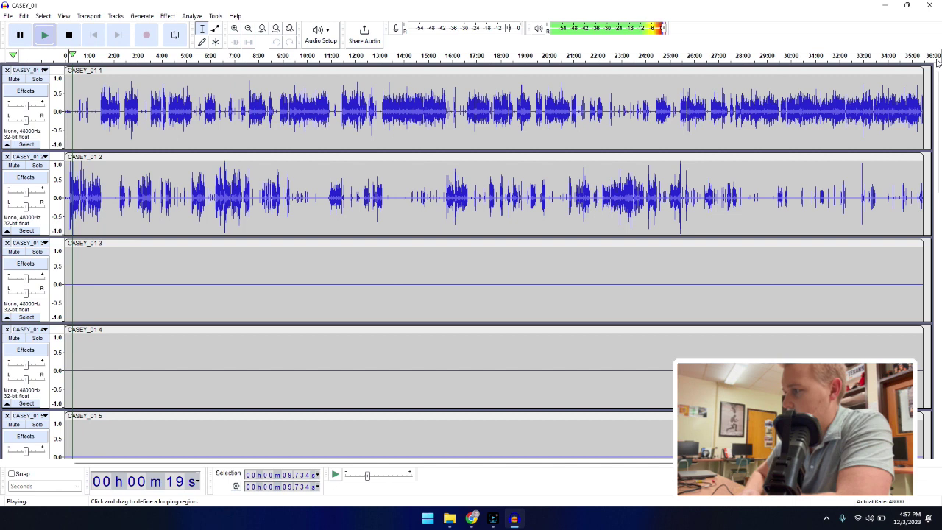
left_click(29, 31)
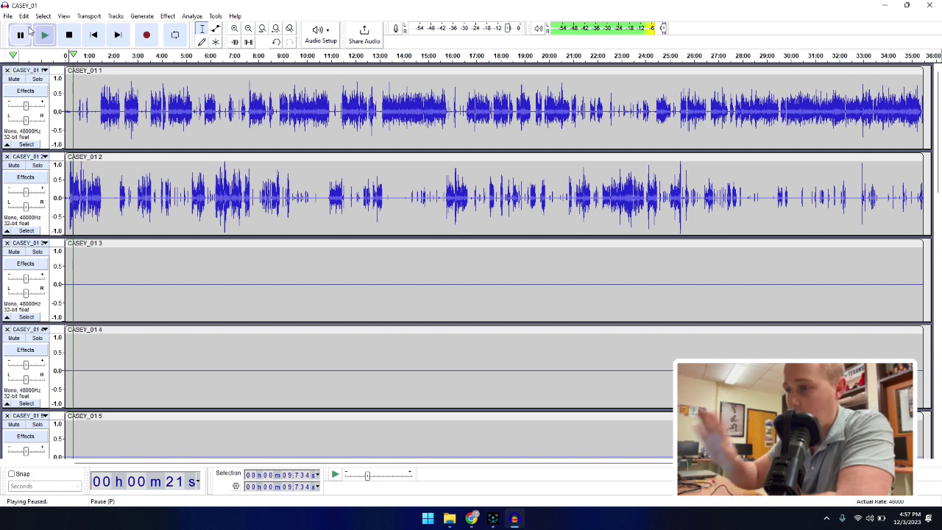
- Export the project as an MP3 named '1. Casey'
left_click(7, 15)
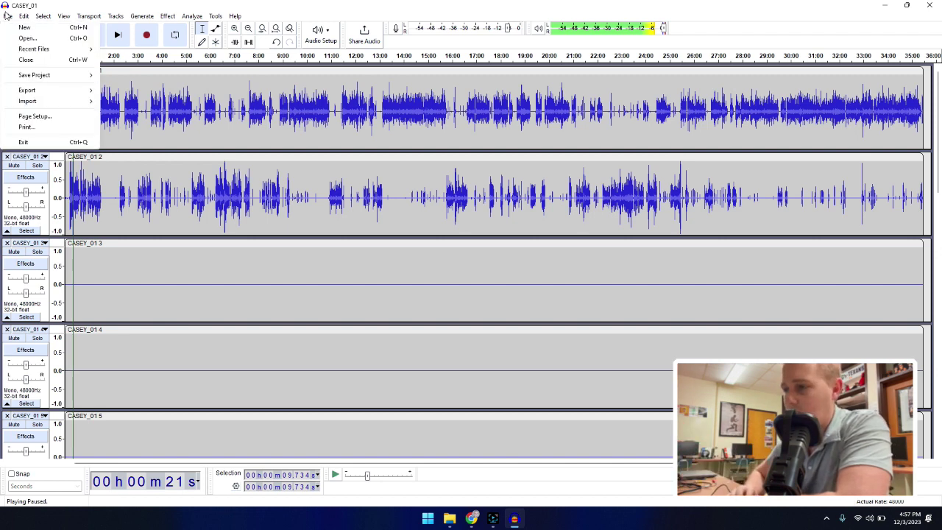
mouse_move(34, 93)
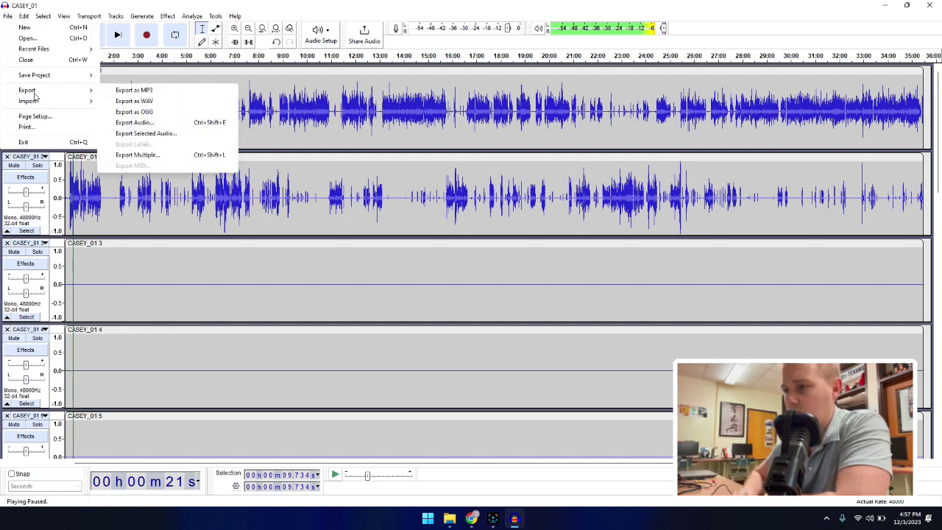
left_click(126, 92)
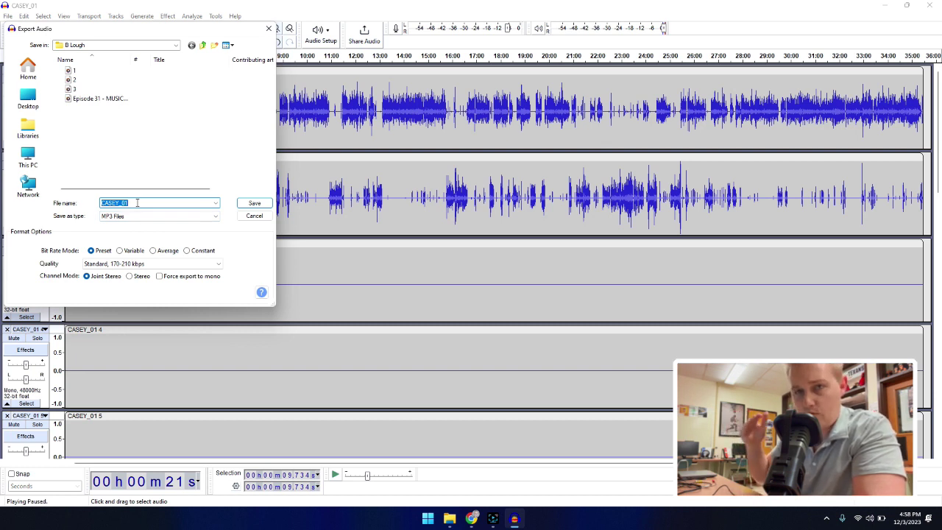
type("1")
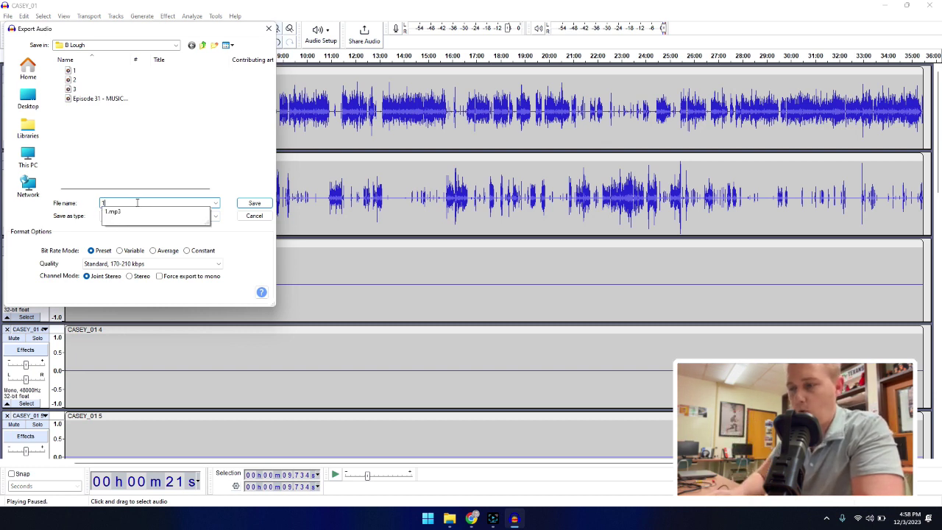
type(". ")
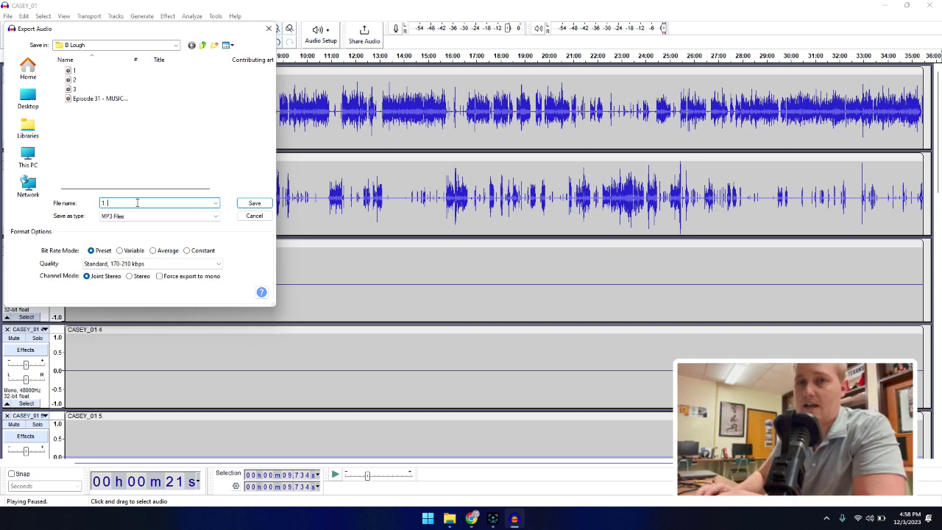
type("Casey")
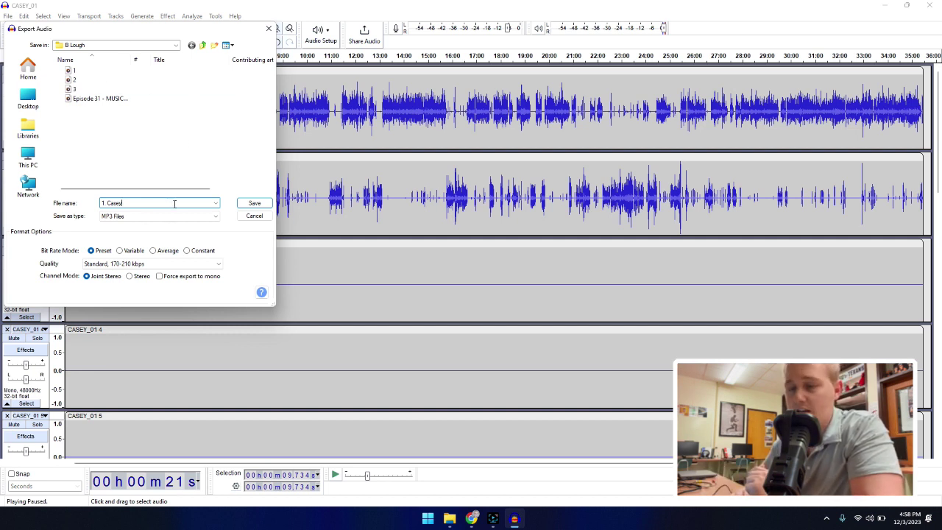
left_click(254, 204)
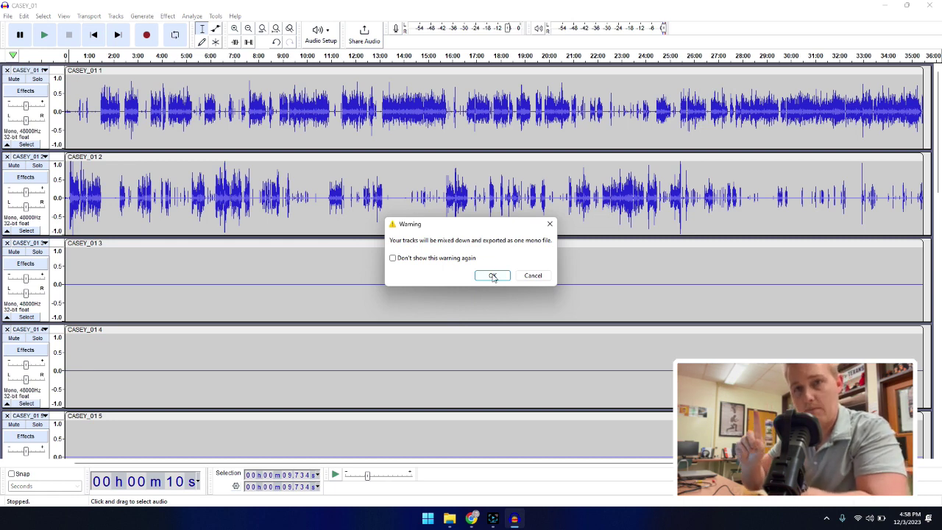
- Accept the mono mix-down and blank metadata, then stop the '1. Casey' export partway
left_click(493, 276)
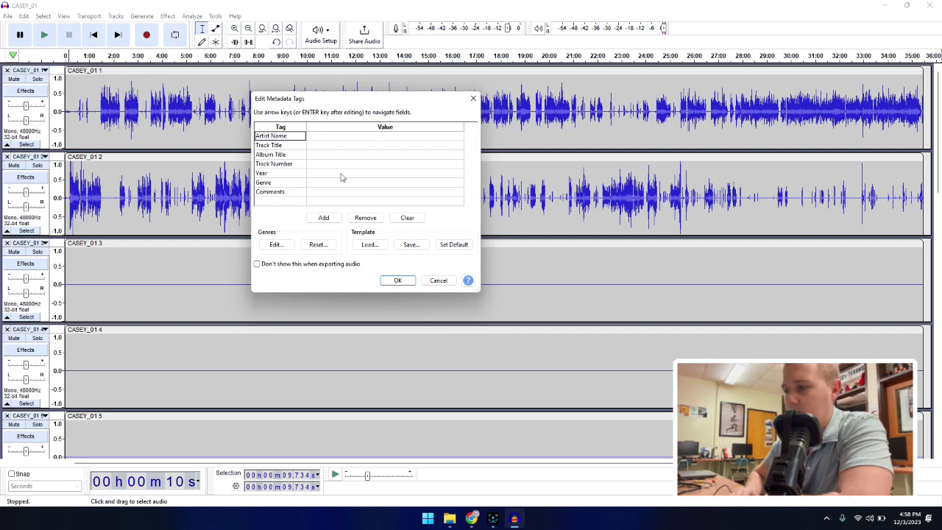
left_click(398, 282)
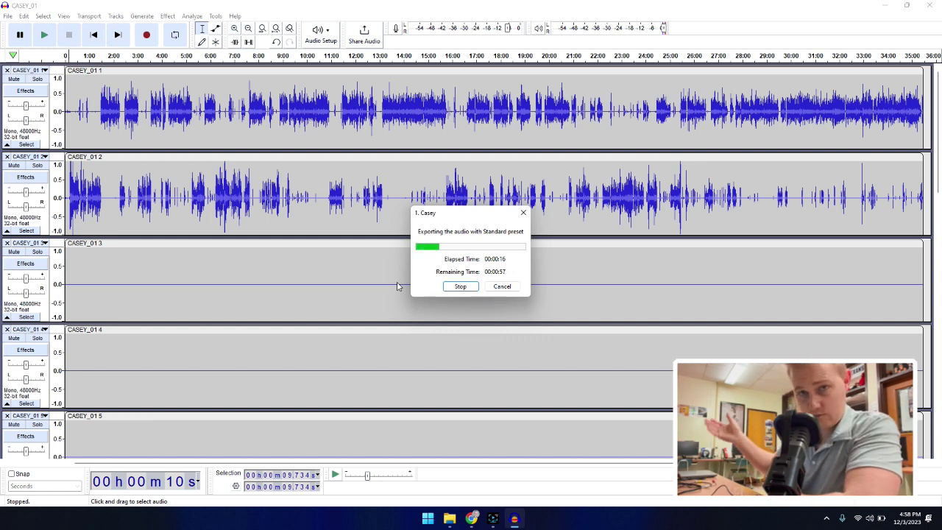
left_click(452, 288)
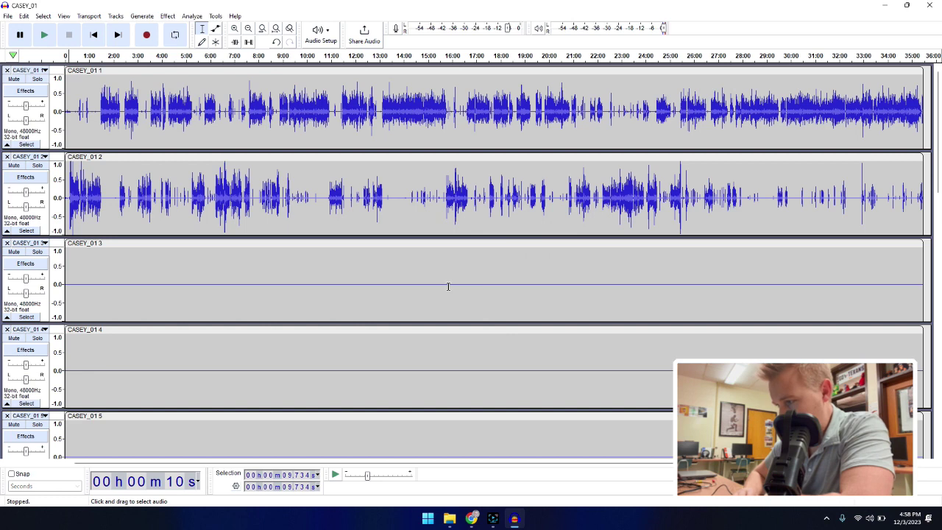
- Close the project without saving, relaunch Audacity, and dismiss the crash-recovery and welcome prompts
left_click(929, 6)
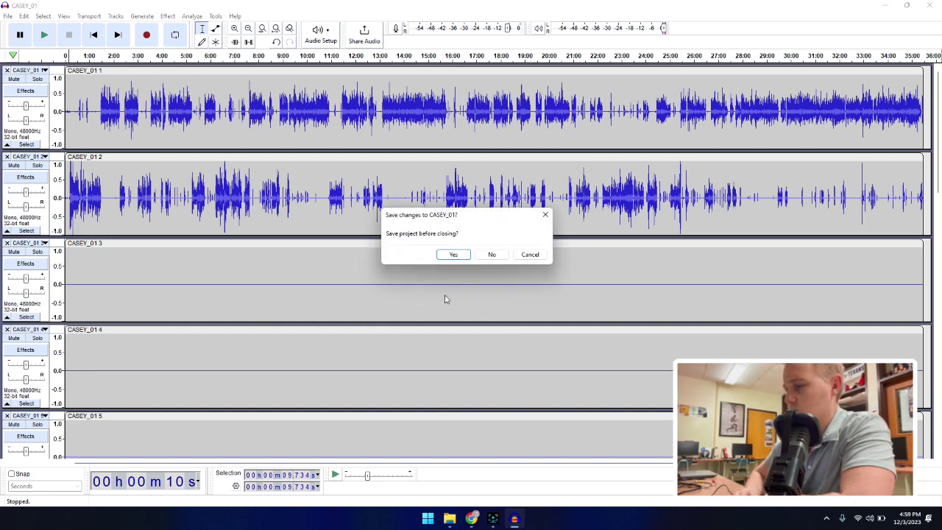
left_click(491, 255)
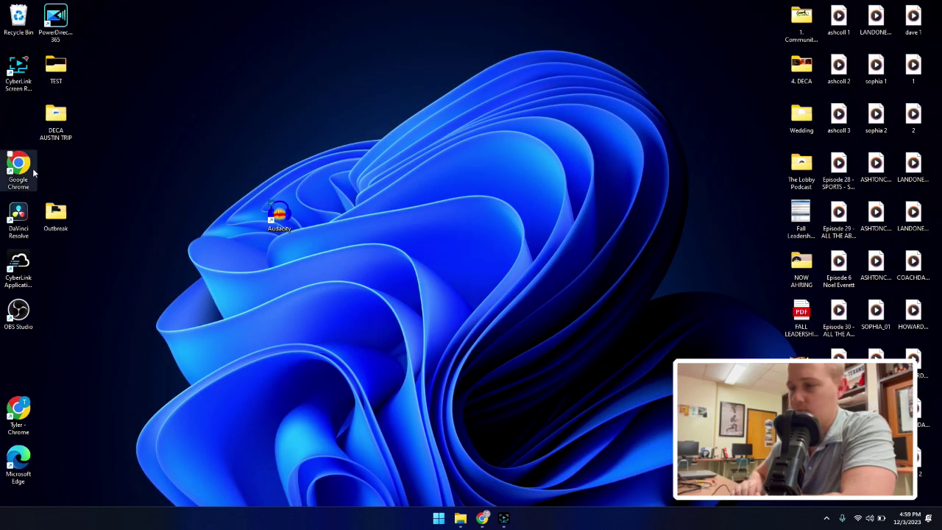
left_click_drag(157, 107, 145, 187)
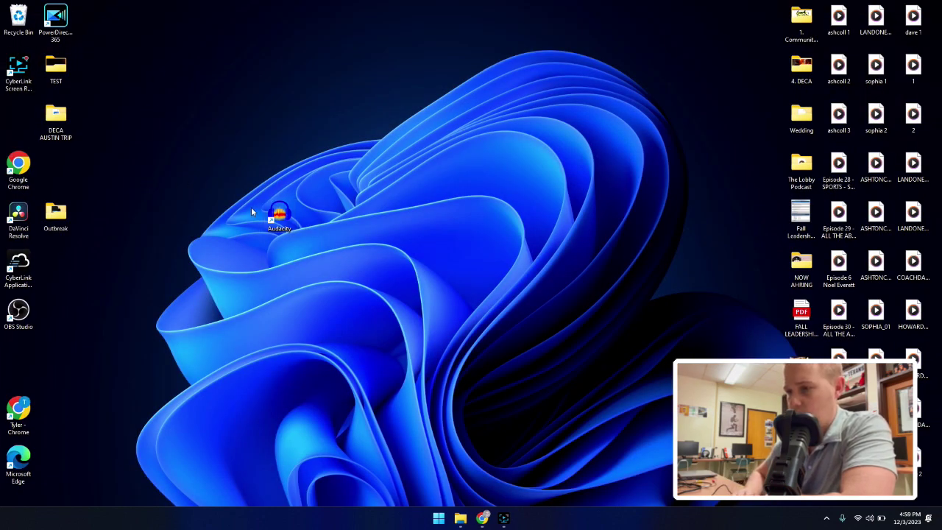
double_click(276, 216)
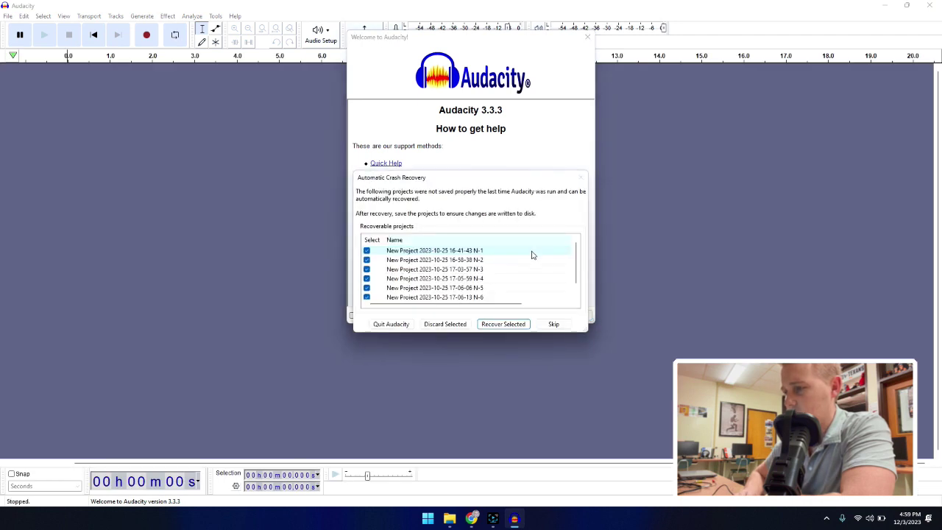
left_click(554, 325)
left_click(588, 37)
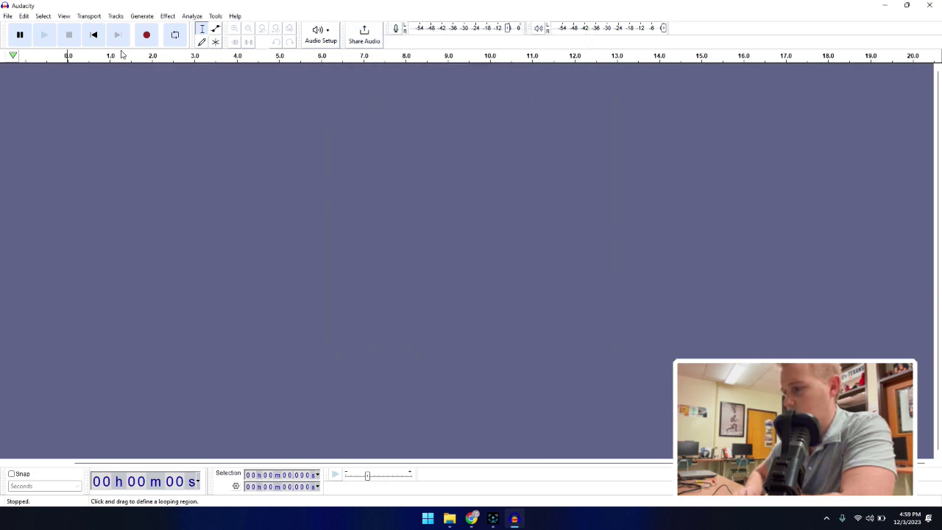
- Bring up the Open dialog and browse to the NOW AHRING folder on the Desktop
left_click(8, 17)
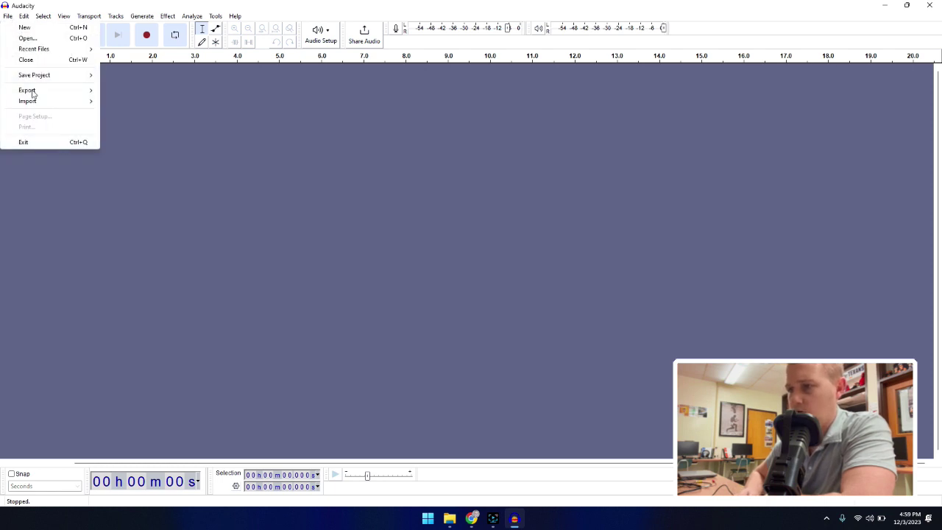
mouse_move(39, 104)
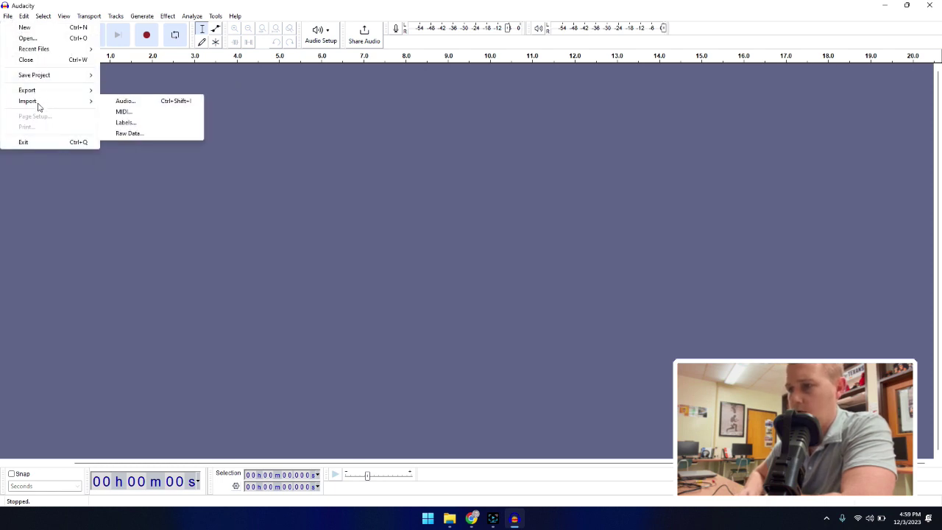
left_click(45, 38)
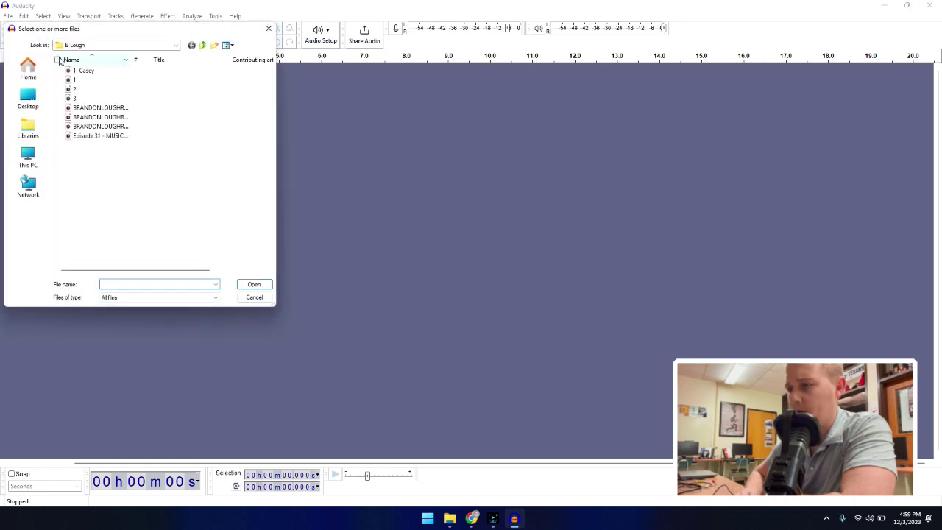
left_click(33, 103)
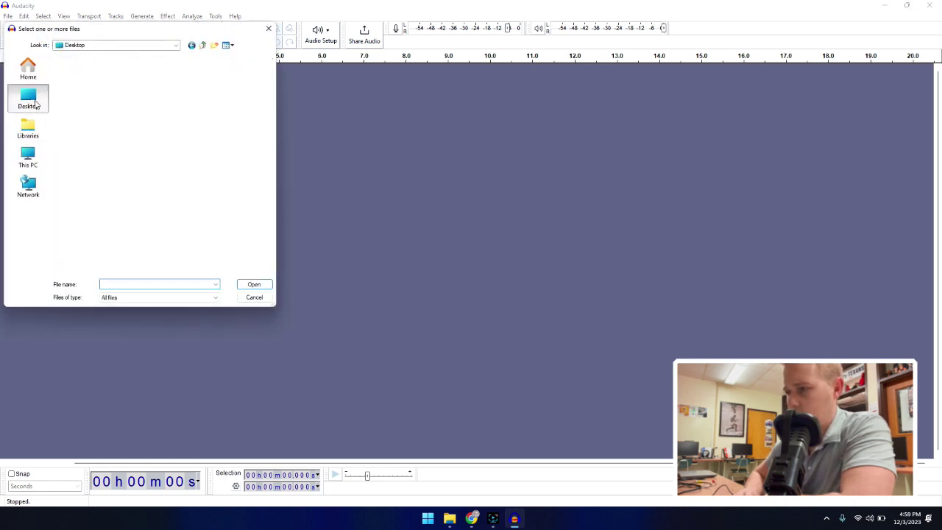
scroll(156, 150, "down", 10)
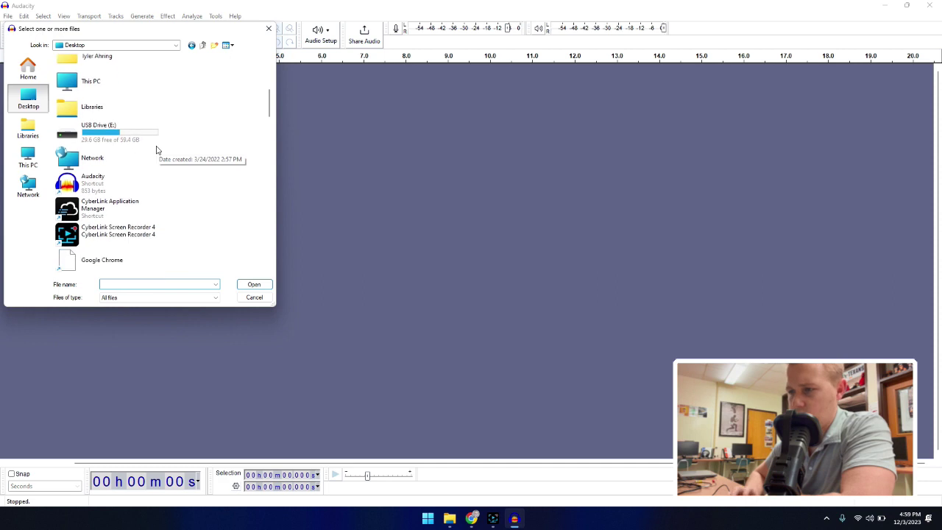
scroll(156, 150, "down", 5)
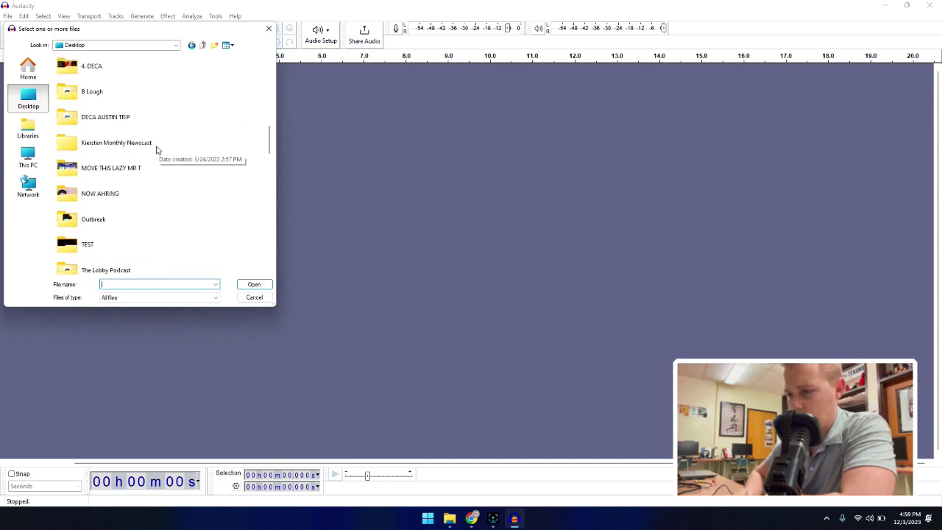
double_click(98, 119)
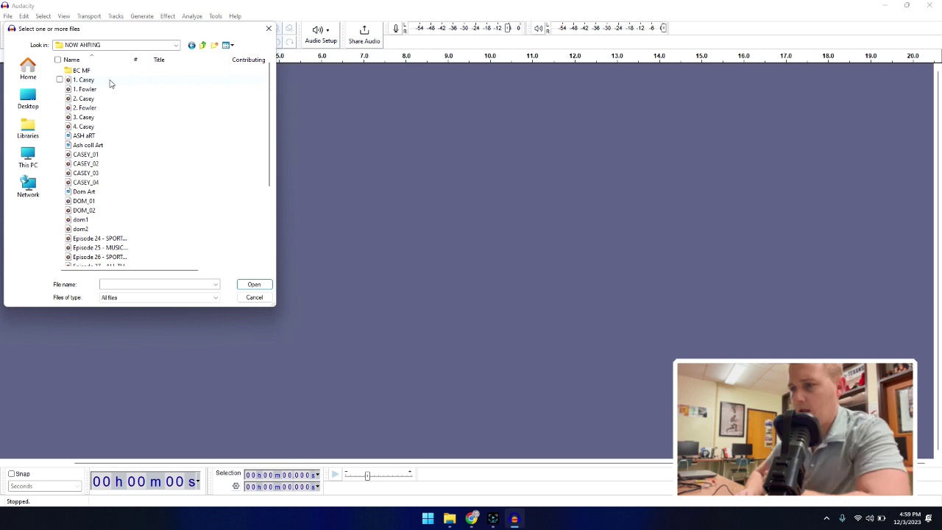
- Select clips 1. Casey through 4. Casey together and open all four
left_click(109, 81)
left_click(102, 98, "ctrl")
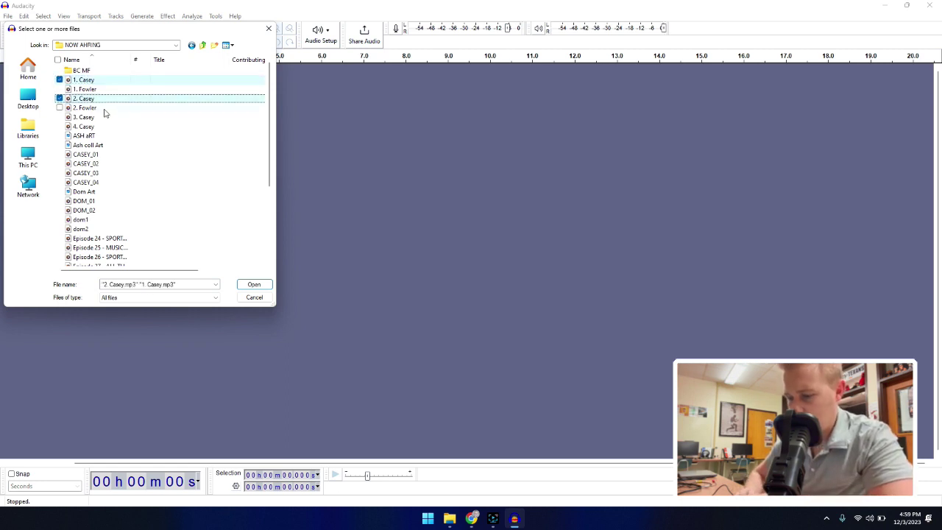
left_click(105, 121, "ctrl")
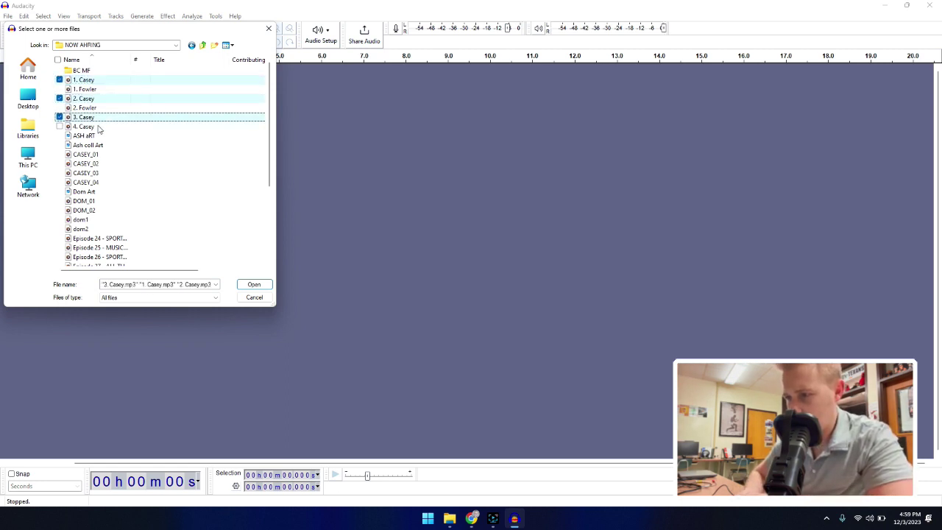
left_click(100, 128, "ctrl")
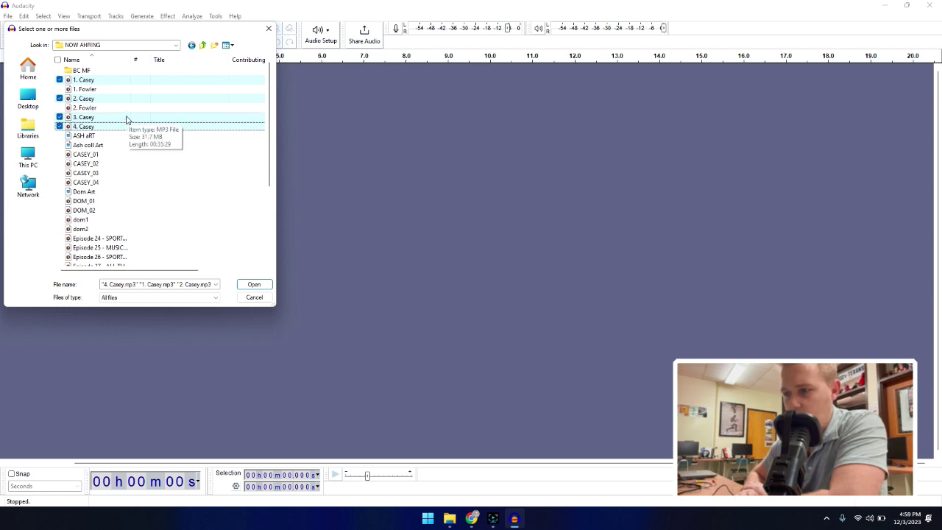
left_click(248, 284)
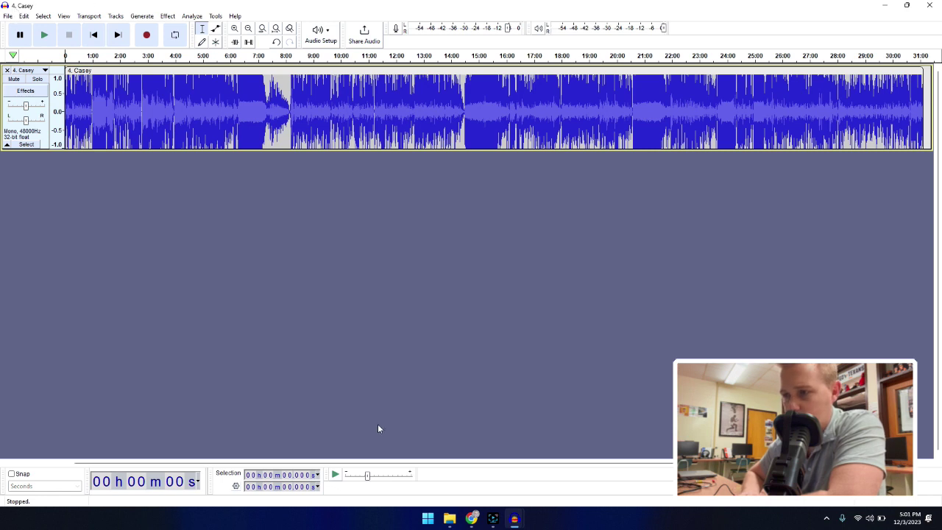
- Wait until all four Casey clips finish importing into their own project windows
mouse_move(520, 520)
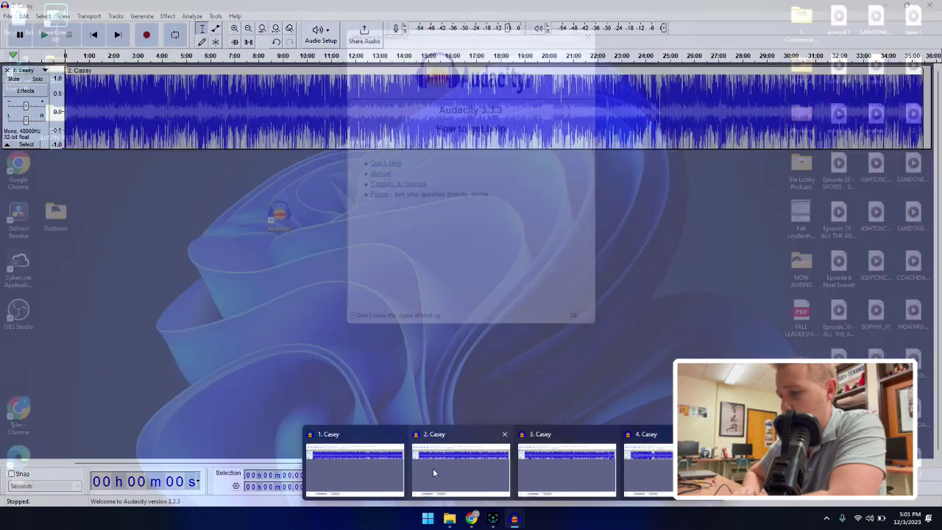
- In the 2. Casey project, select the whole 35-minute clip and remove it from the track
mouse_move(448, 463)
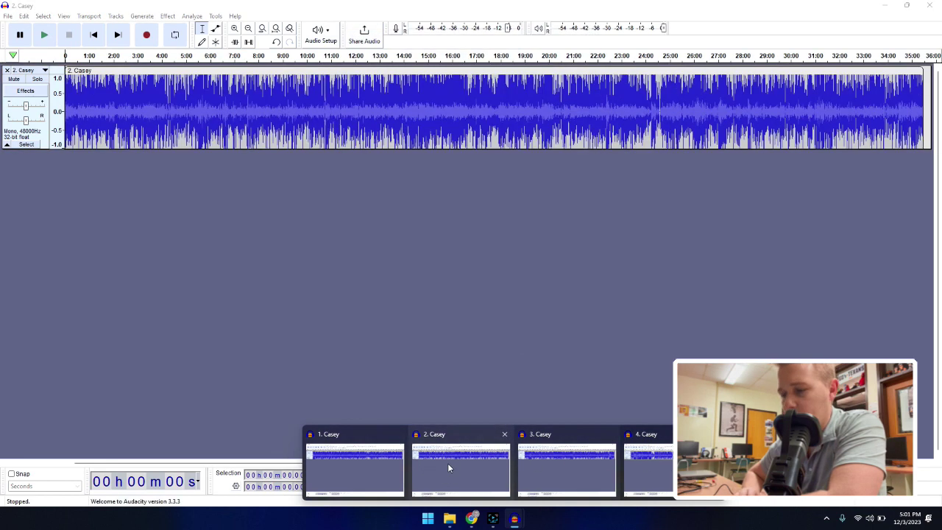
left_click(449, 465)
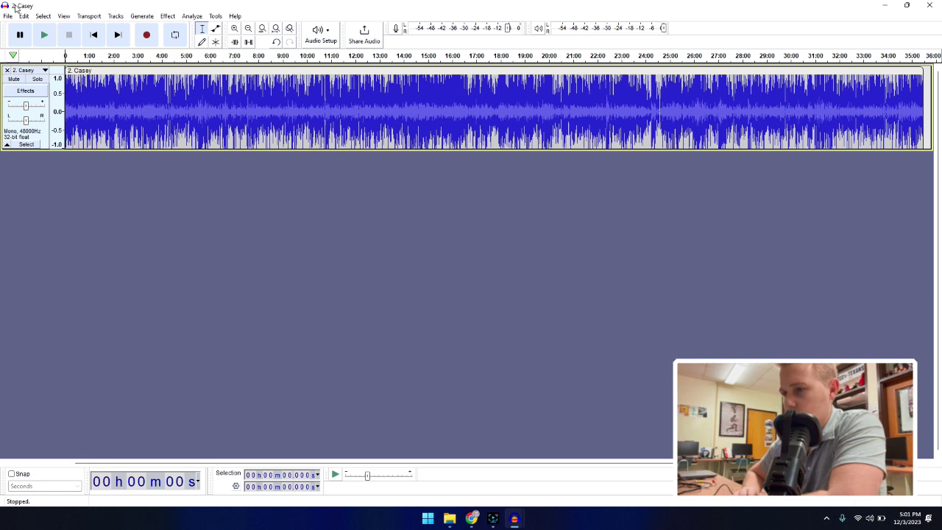
left_click(168, 70)
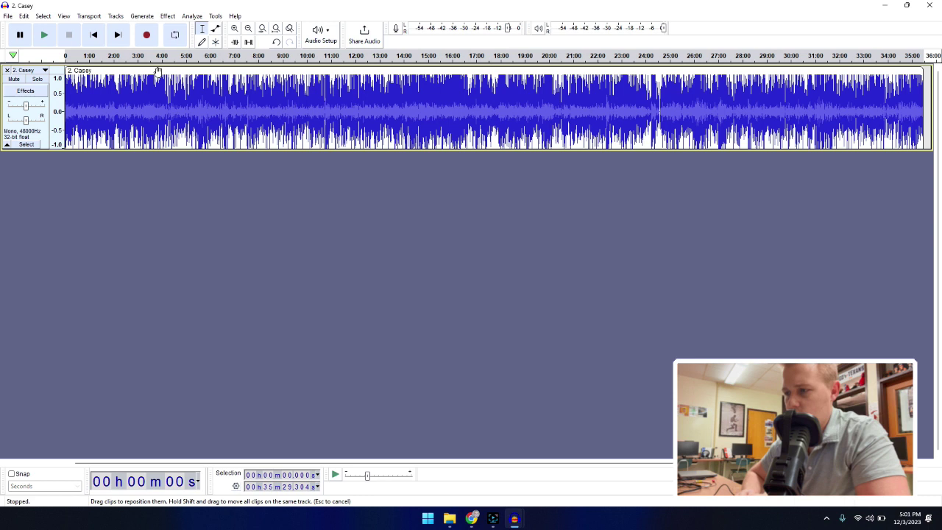
key("Delete")
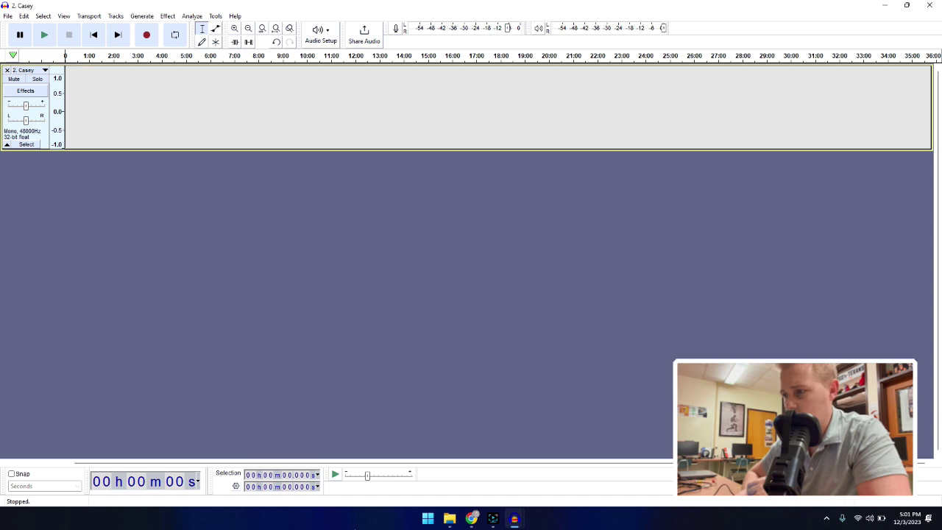
- Paste the 2. Casey audio into the 1. Casey track, sliding it to abut the first clip at about 35:29
left_click(369, 464)
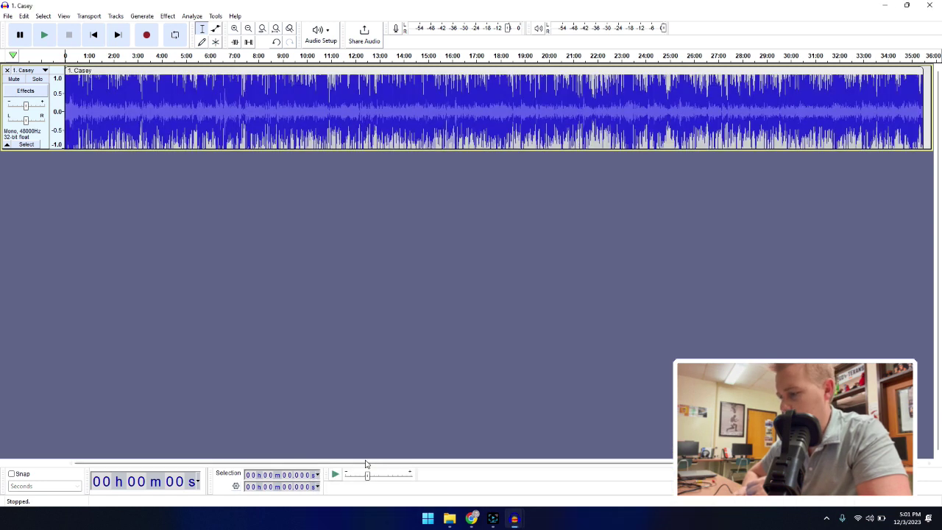
left_click_drag(353, 467, 558, 469)
left_click(735, 92)
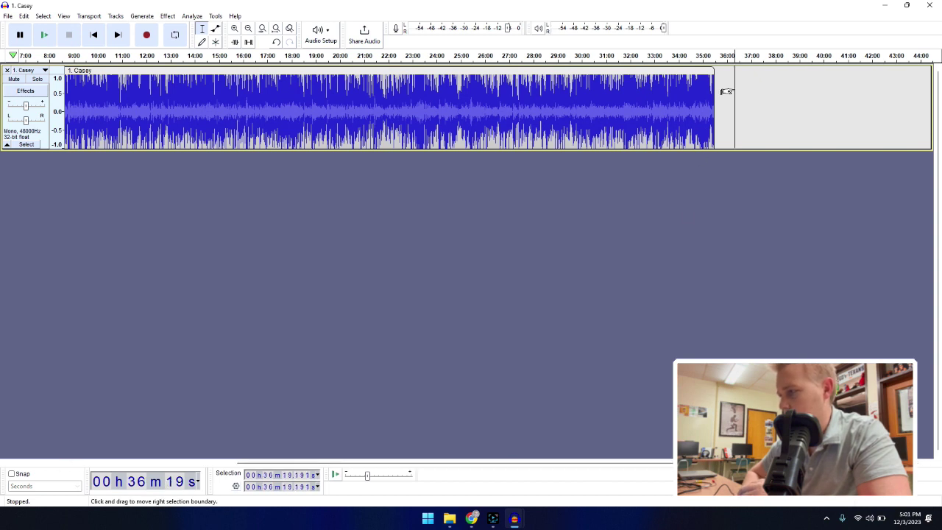
key("ctrl+v")
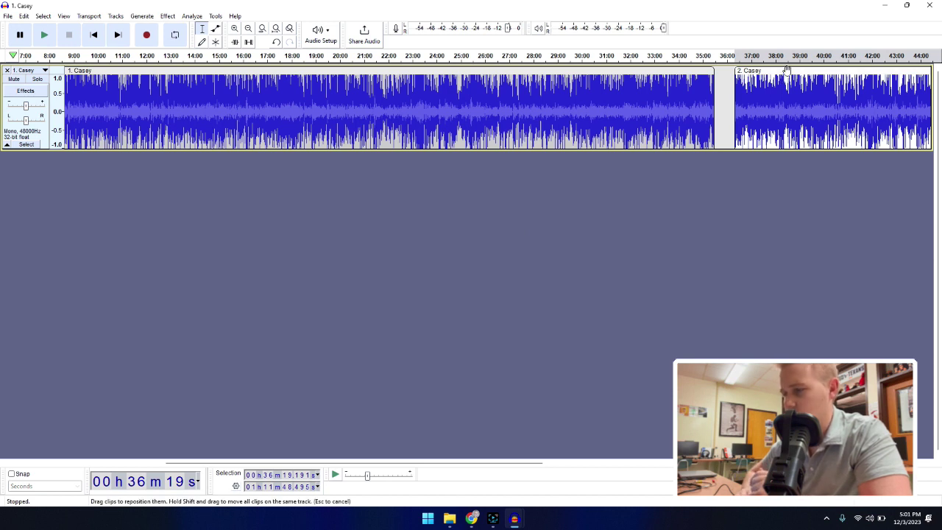
left_click_drag(787, 71, 767, 71)
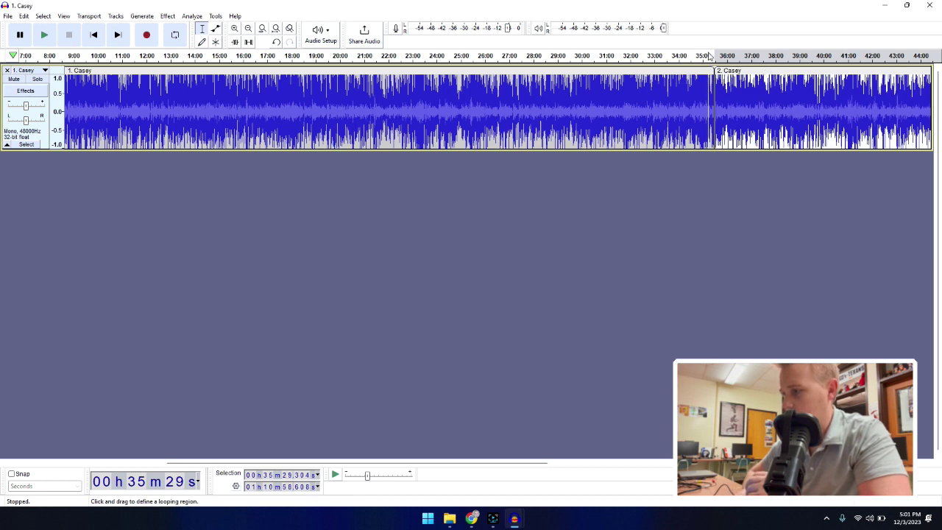
- Play from 35:13 across the 1–2 join, then pause after the transition
left_click(707, 83)
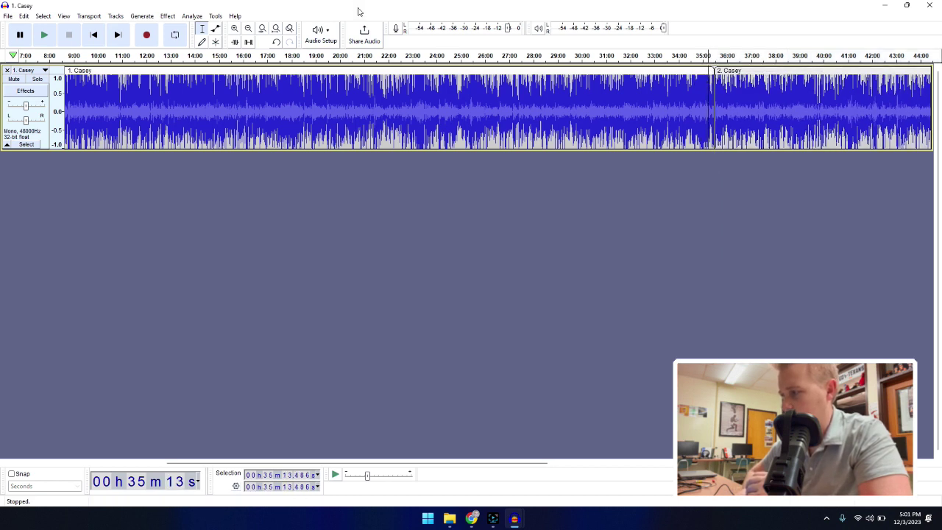
left_click(45, 35)
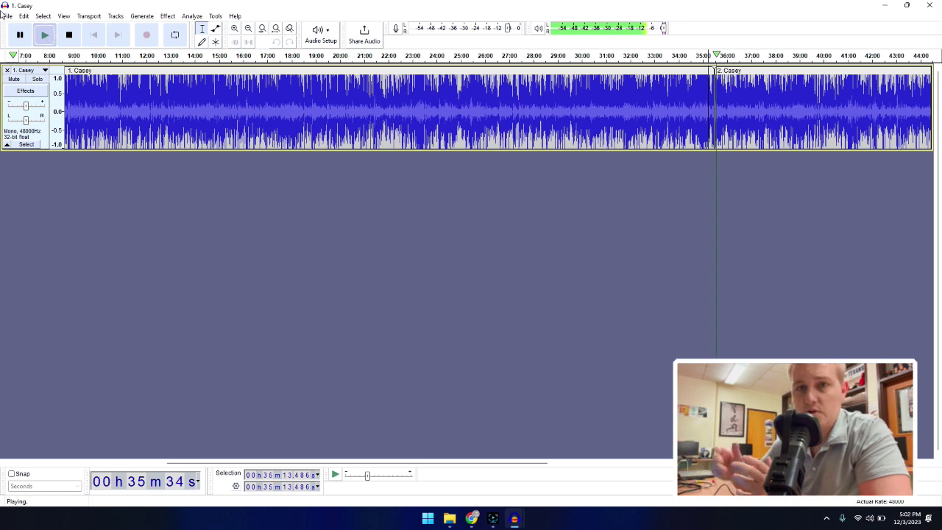
left_click(20, 35)
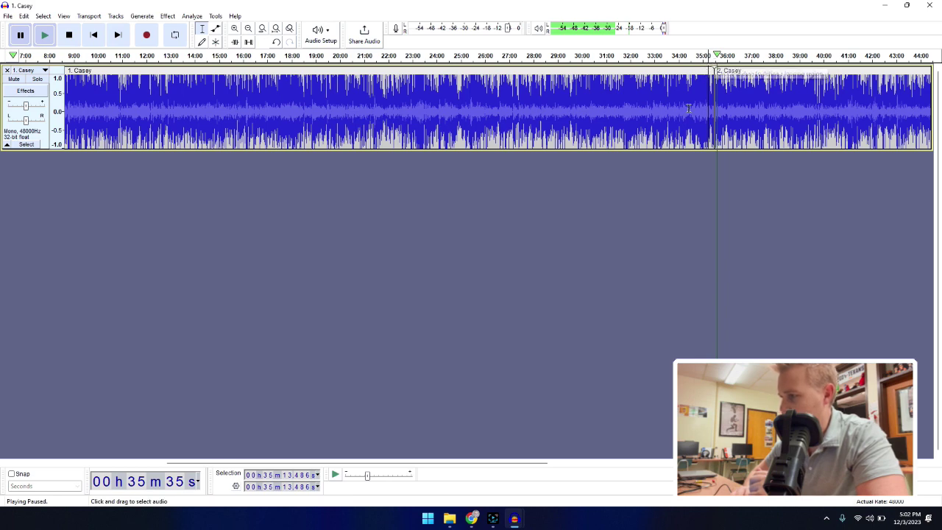
- Bring the 3. Casey project window to the front
left_click_drag(463, 463, 801, 475)
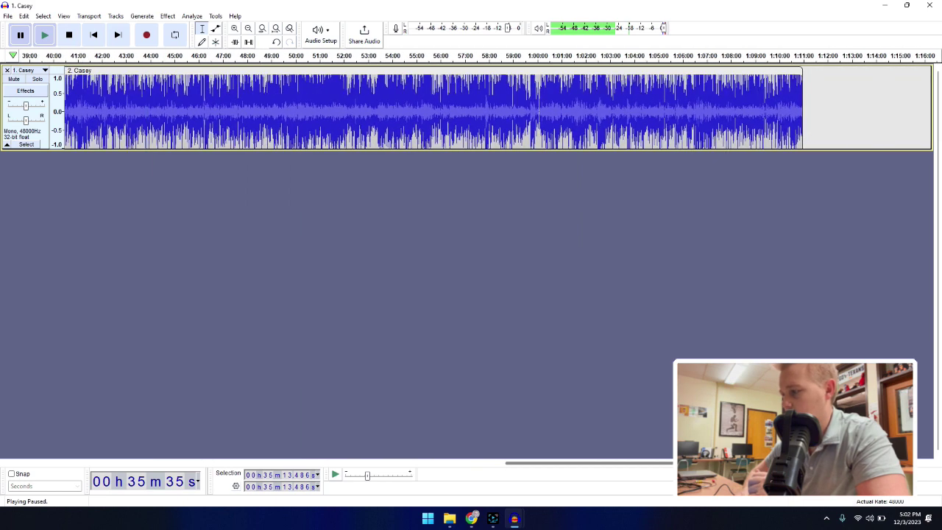
mouse_move(515, 519)
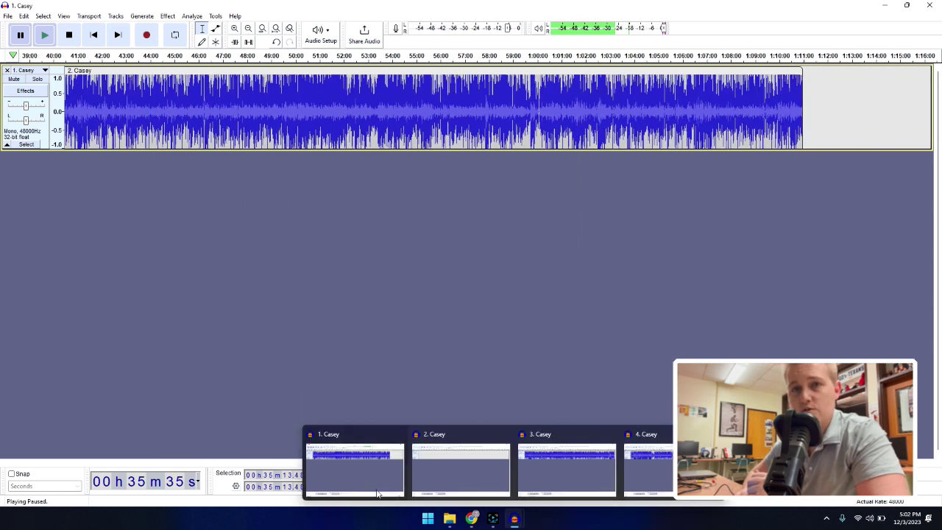
left_click(570, 464)
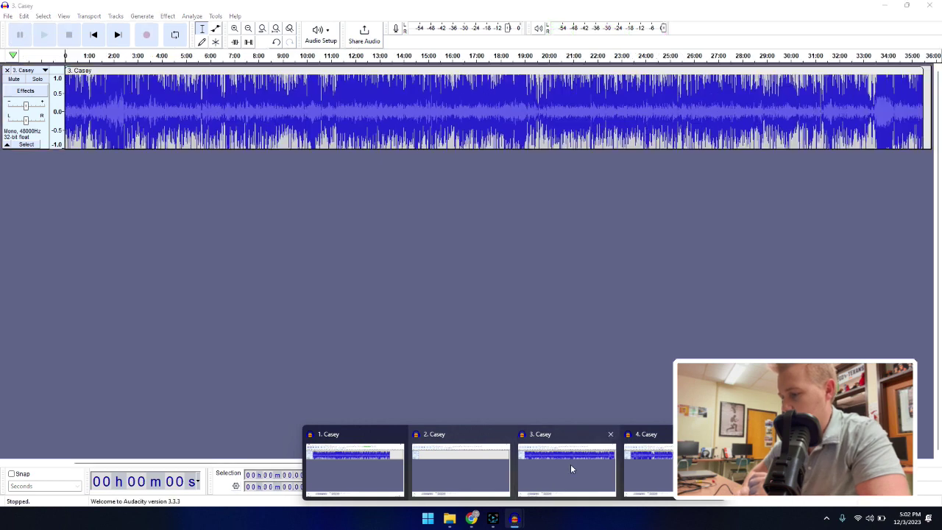
- Cut the 3. Casey clip and paste it into the 1. Casey track, butted against clip 2 near 1:11:00
left_click(398, 73)
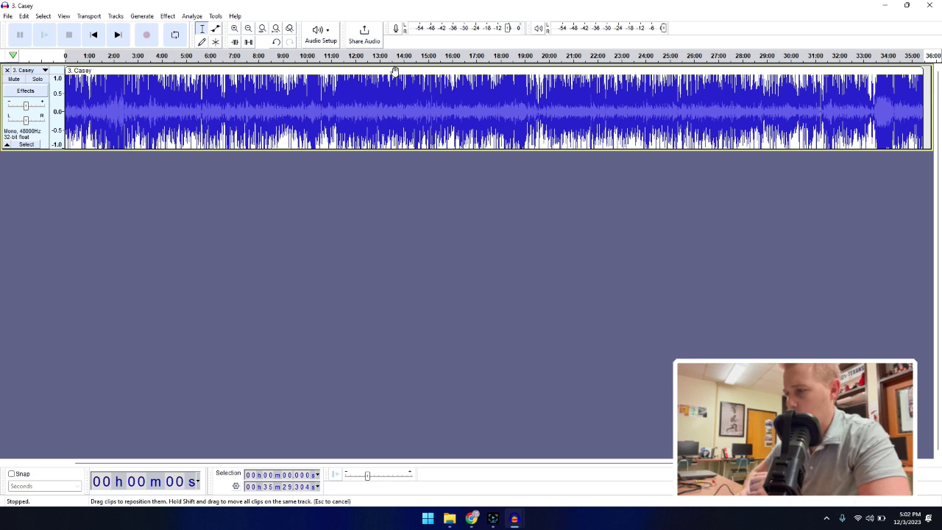
key("Delete")
mouse_move(533, 524)
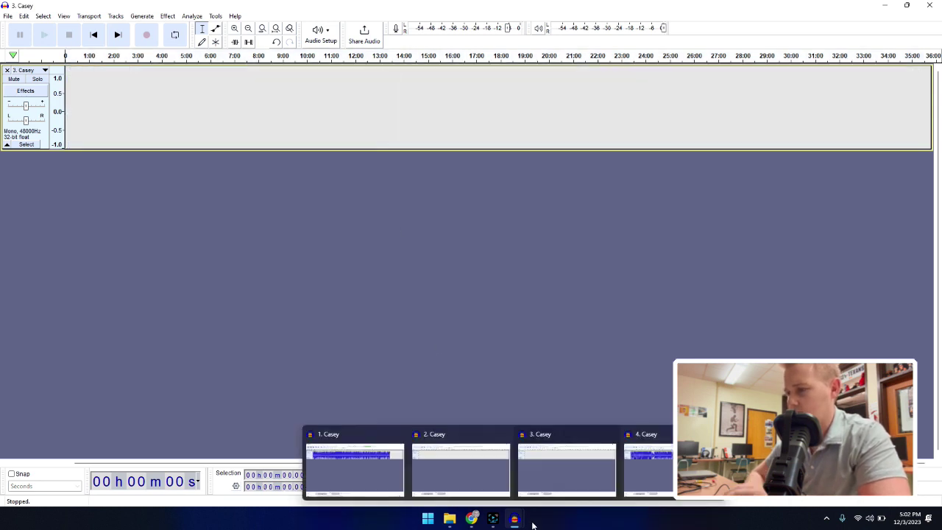
left_click(398, 471)
left_click(817, 115)
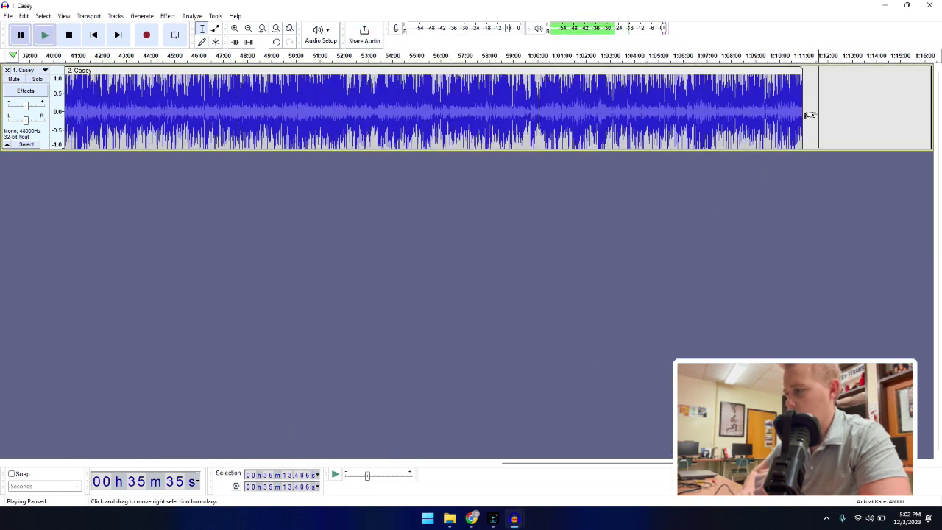
key("ctrl+v")
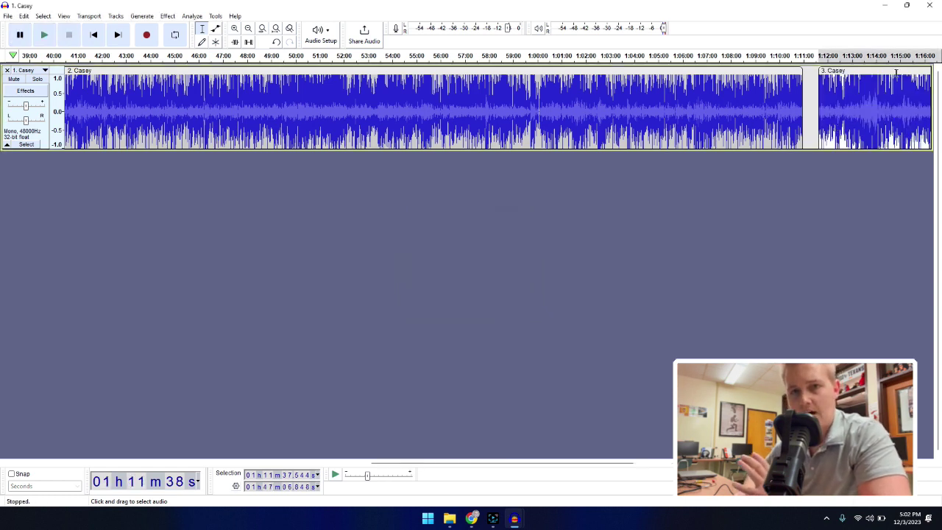
left_click_drag(880, 73, 862, 73)
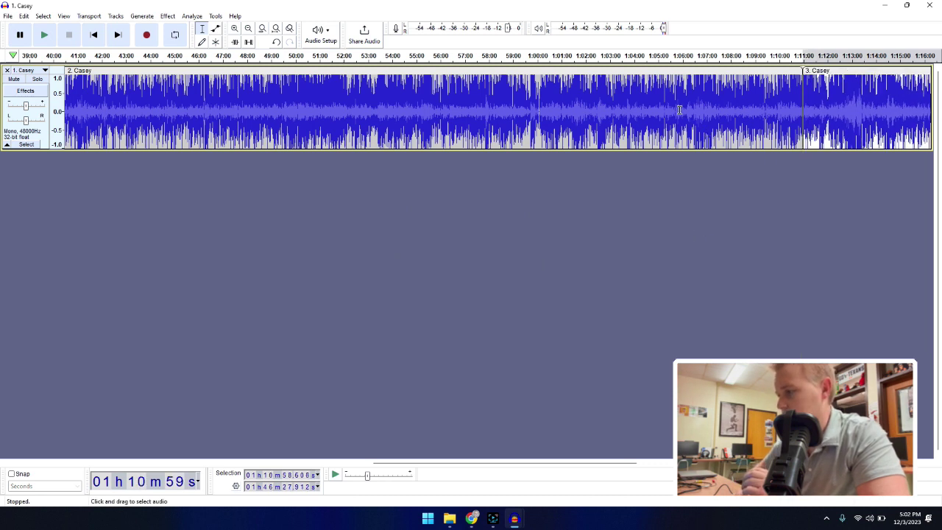
- In the 4. Casey project, select the whole clip and remove it from the track
mouse_move(514, 518)
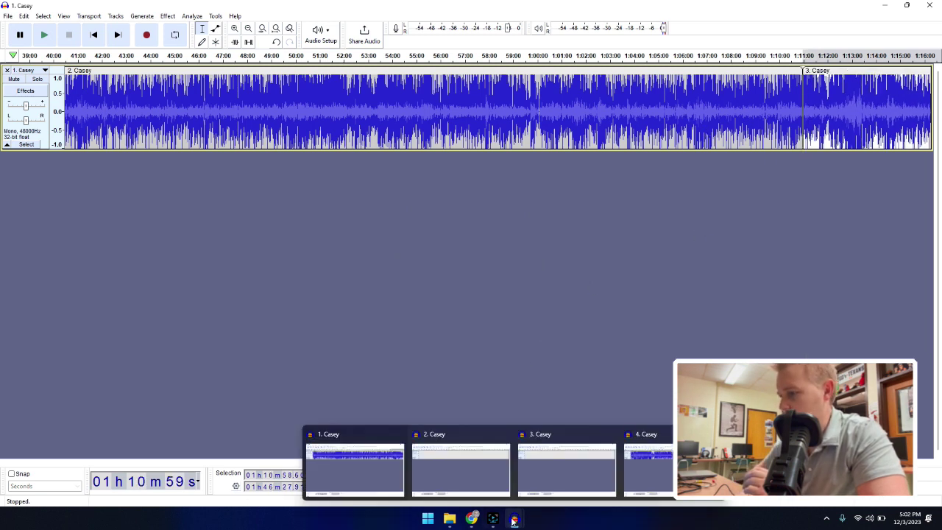
left_click(633, 460)
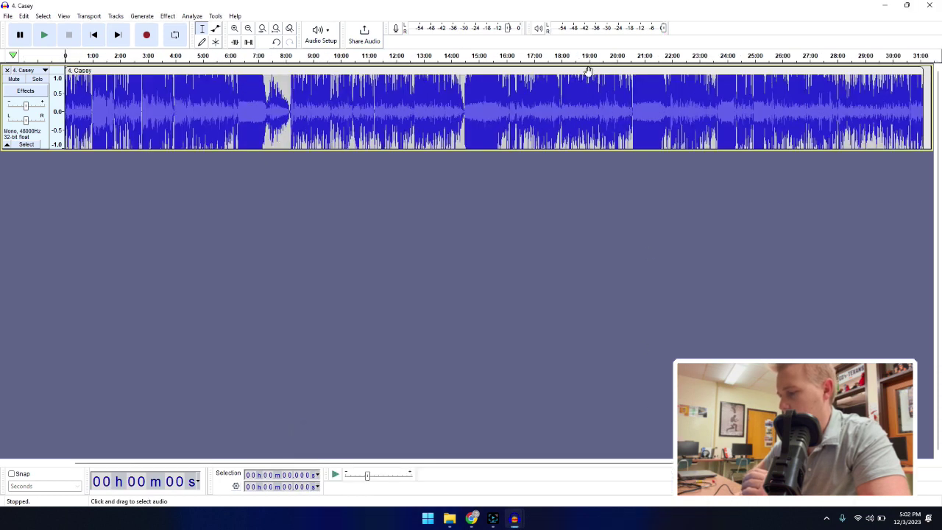
left_click(588, 68)
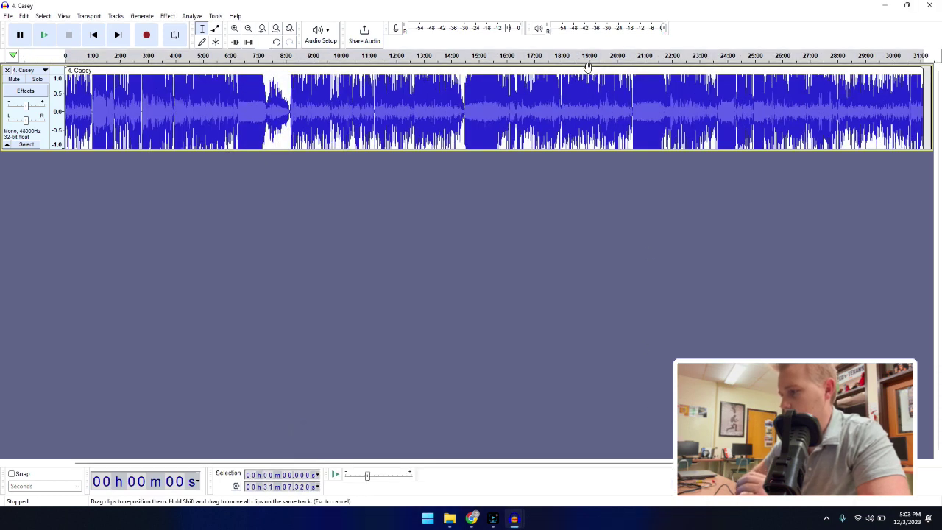
key("Delete")
mouse_move(494, 524)
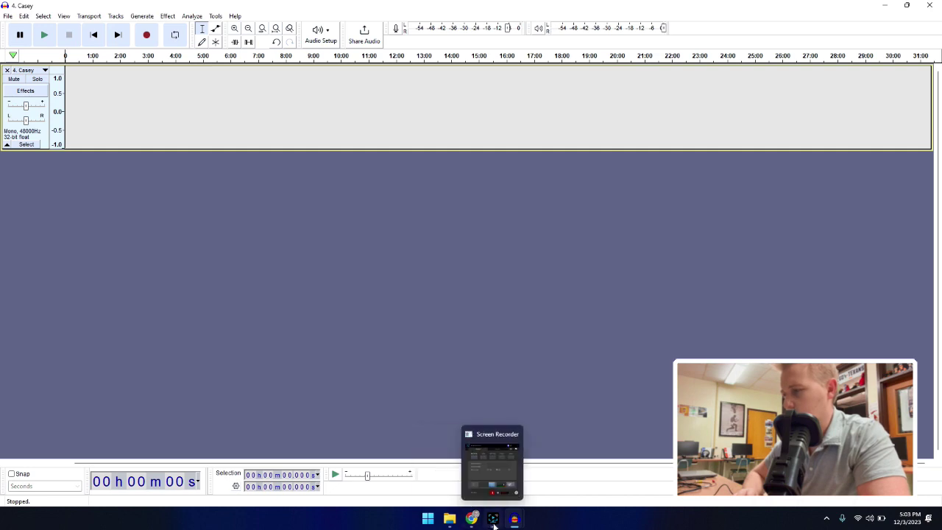
- Paste clip 4 after clip 3 in the 1. Casey track, running about 1:46:28 to 2:17:35
left_click(382, 456)
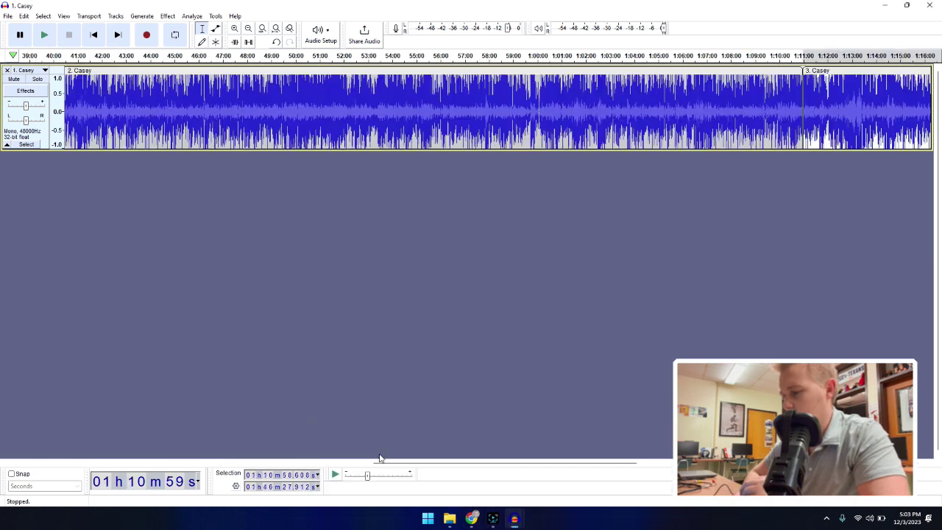
left_click_drag(485, 467, 809, 472)
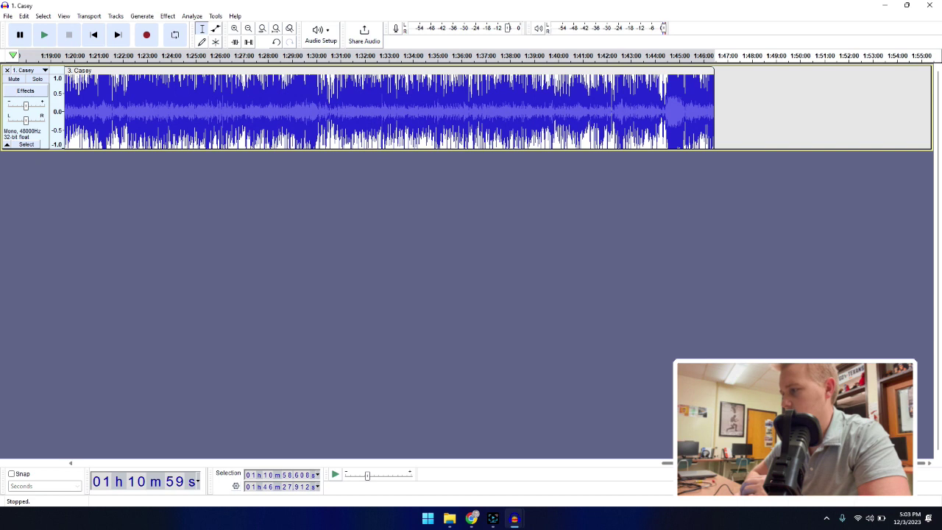
left_click(722, 96)
key("ctrl+v")
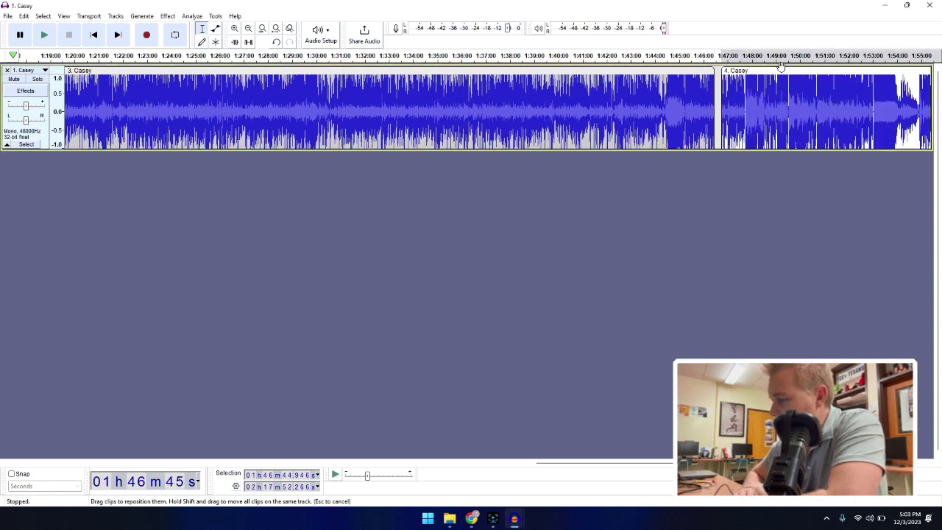
left_click_drag(759, 71, 752, 72)
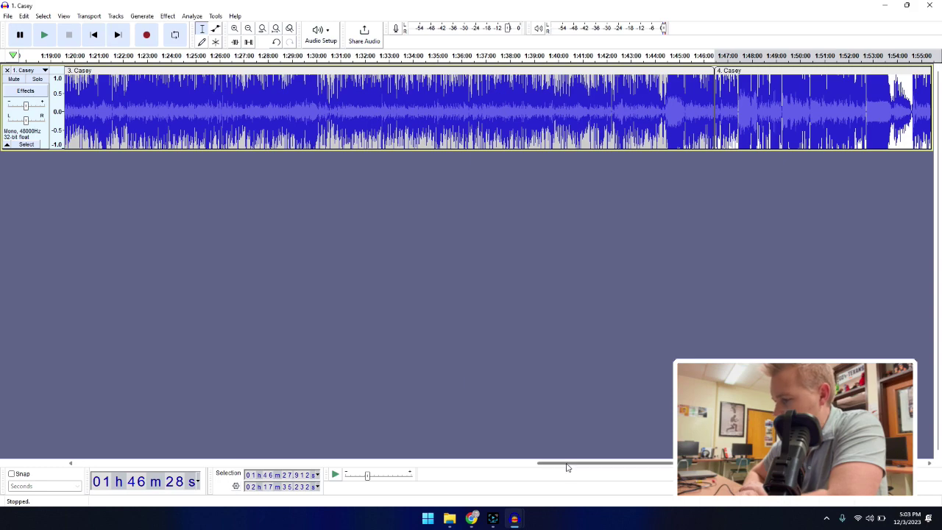
left_click_drag(567, 467, 919, 462)
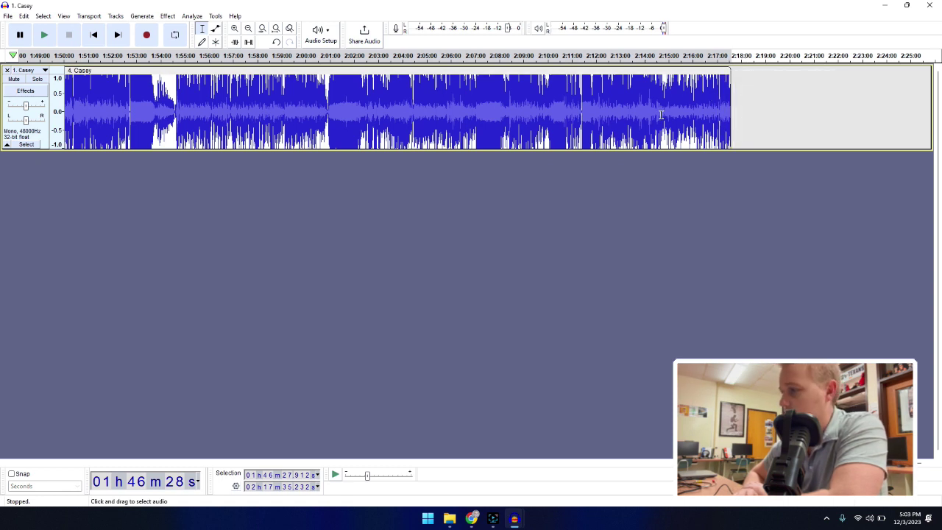
left_click(8, 17)
- Export as MP3, naming the file Episode 14 followed by the guest's name, and save
mouse_move(28, 91)
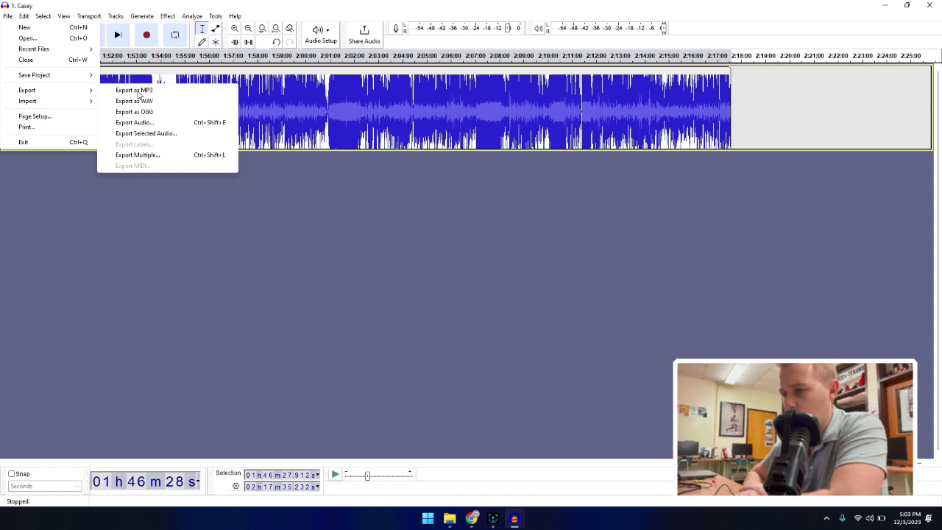
left_click(138, 91)
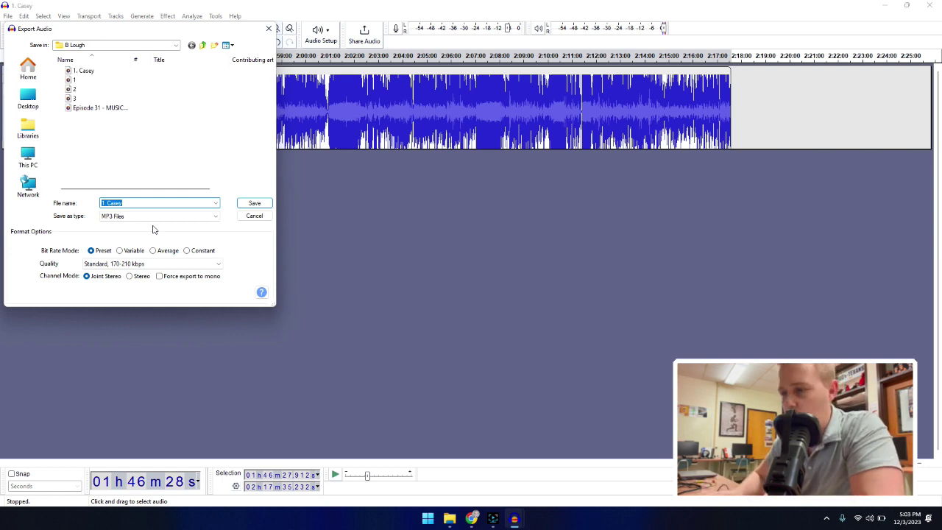
type("Episode ")
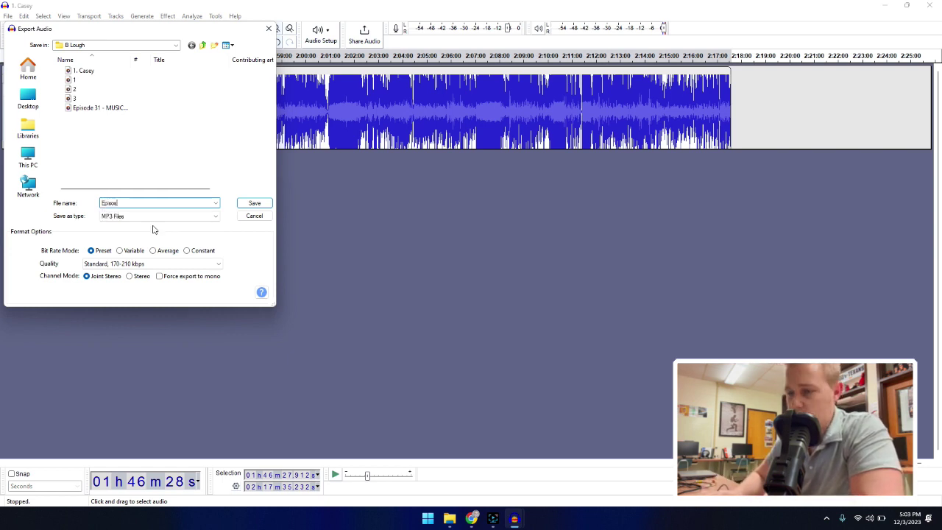
type("a")
key("BackSpace")
key("BackSpace")
key("BackSpace")
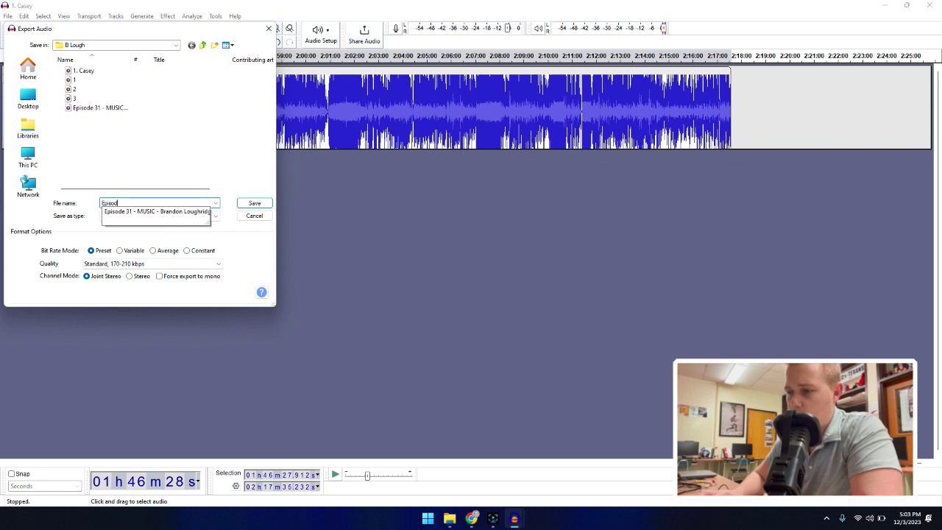
type("e 14 Casey Erhar")
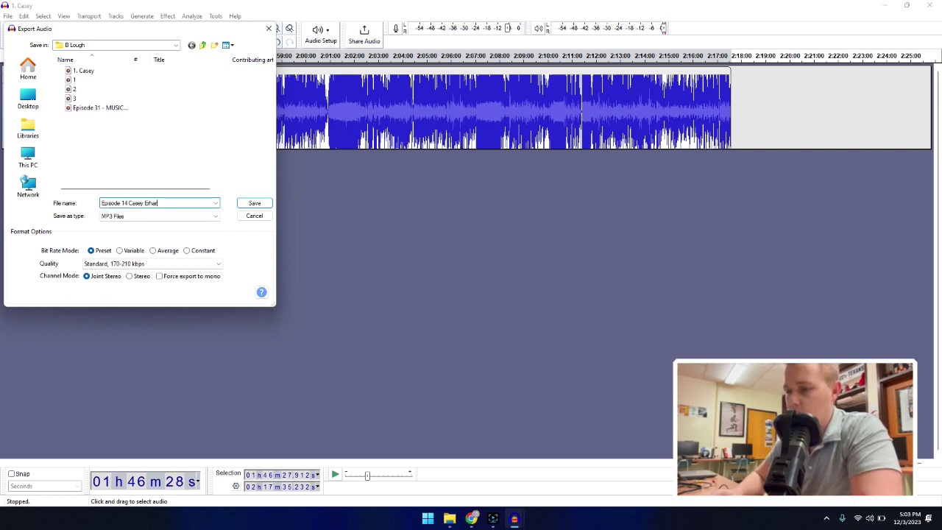
type("t -")
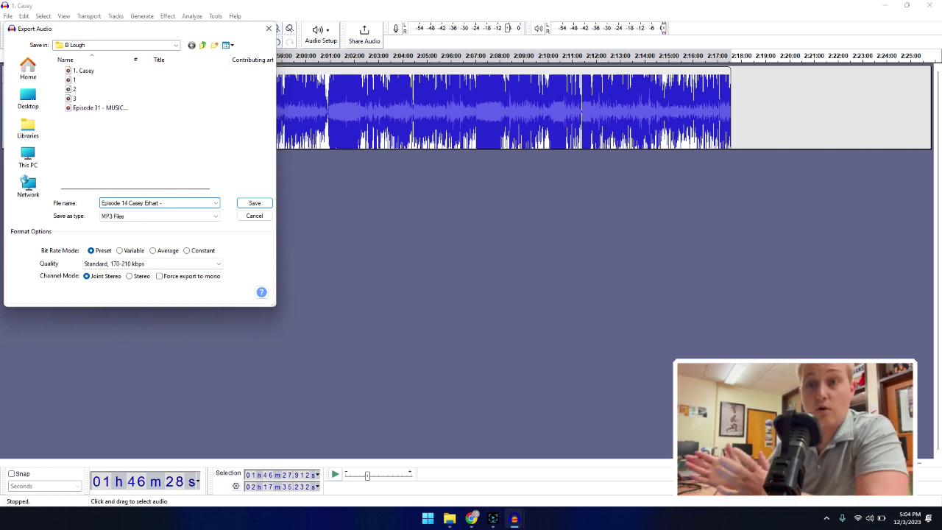
left_click(263, 204)
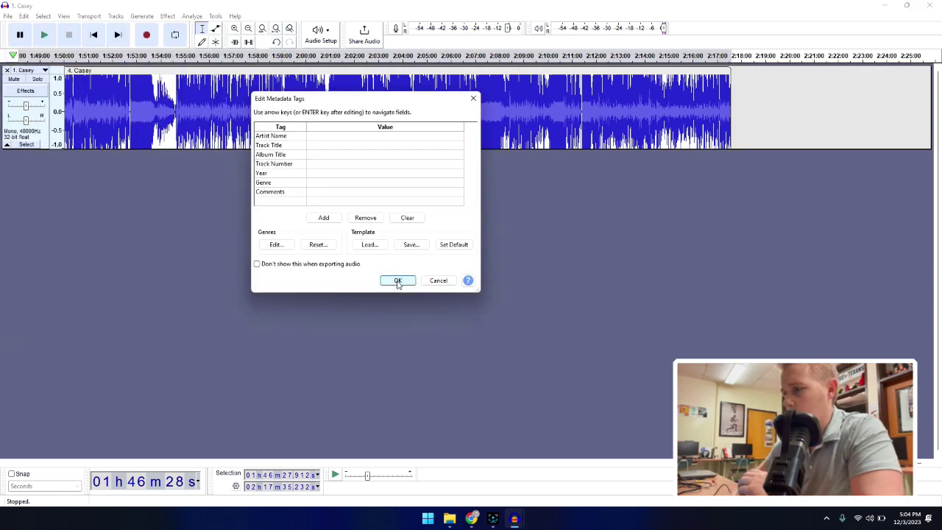
- Leave the metadata tags blank and start the Episode 14 MP3 export
left_click(398, 281)
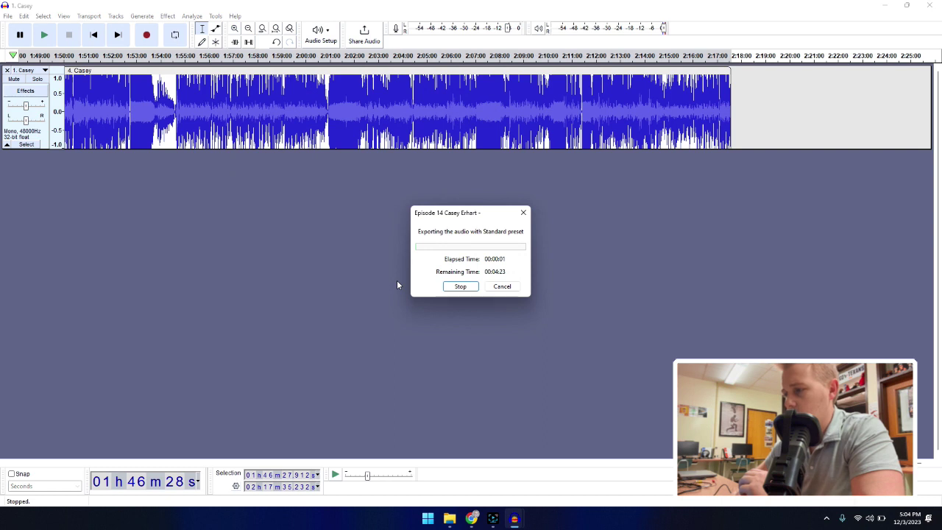